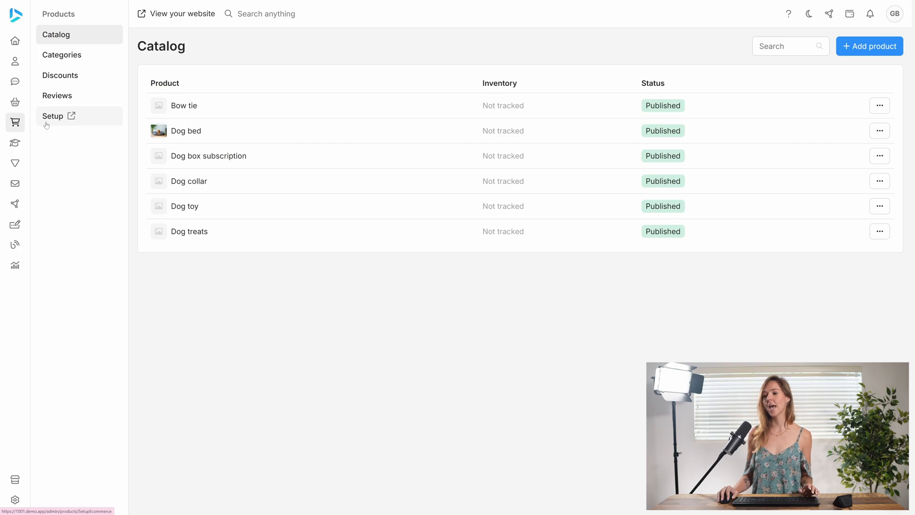
# Open the Bow tie product and enable the Inventory option in its advanced settings.
pyautogui.click(214, 109)
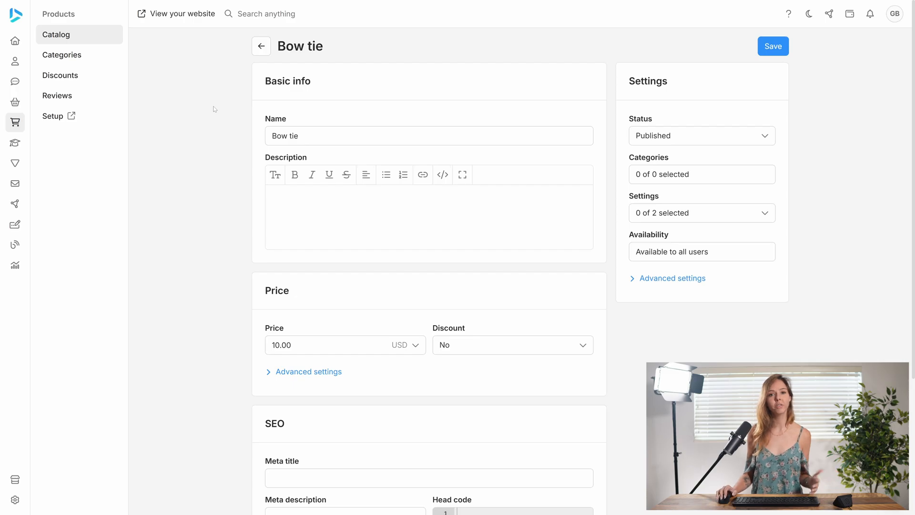
pyautogui.click(649, 280)
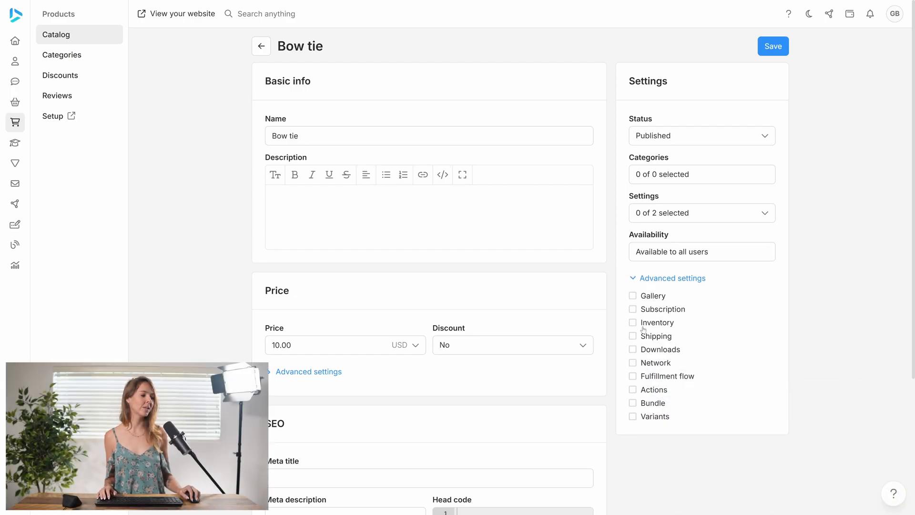
pyautogui.click(643, 328)
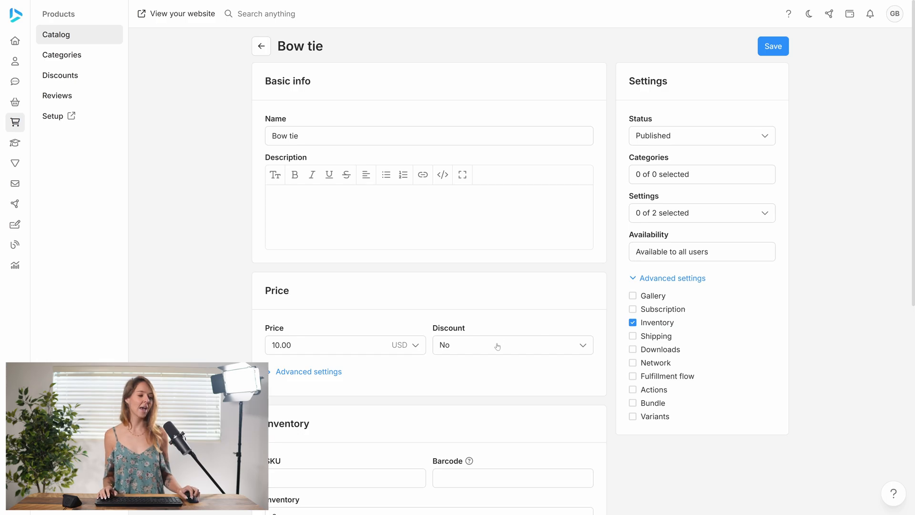
# Set the Bow tie product's virtual inventory to 100.
pyautogui.scroll(-5, 497, 346)
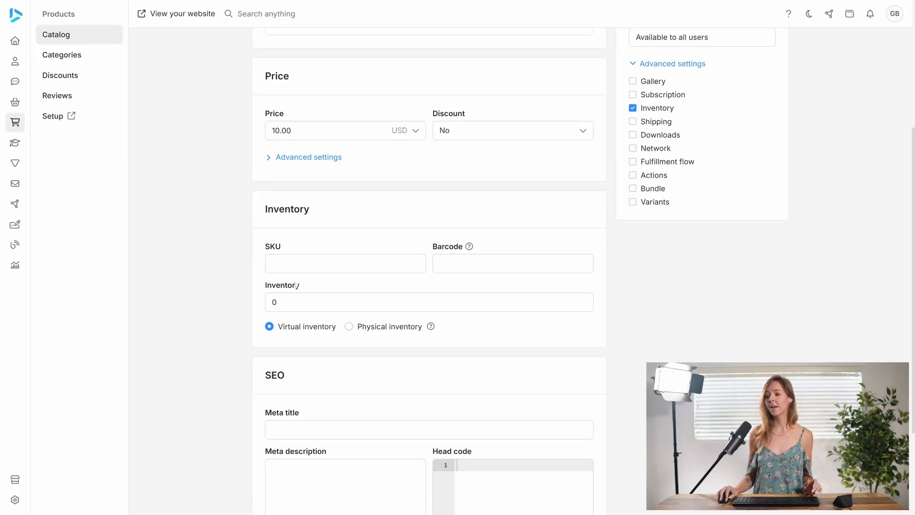
pyautogui.click(273, 302)
pyautogui.write('100')
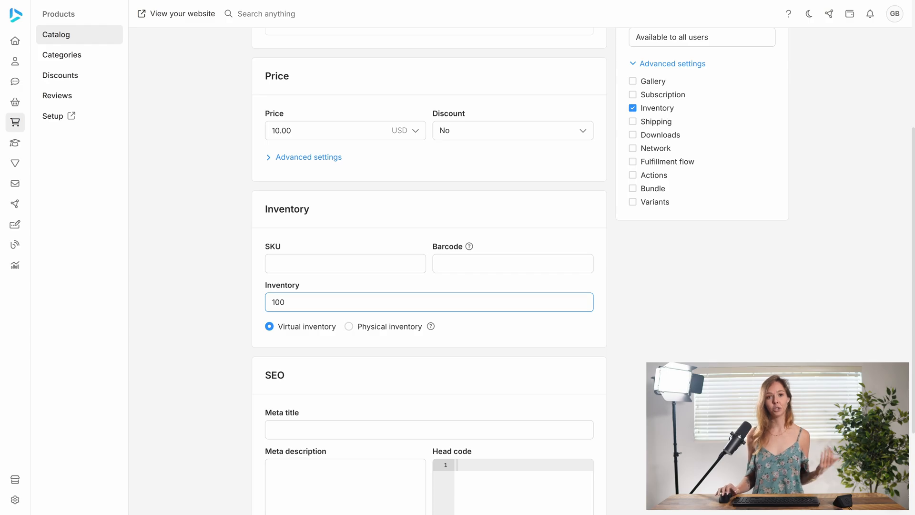
# Switch the Bow tie to physical inventory and save a new warehouse named "Warehouse 1" with one staff member assigned.
pyautogui.click(350, 327)
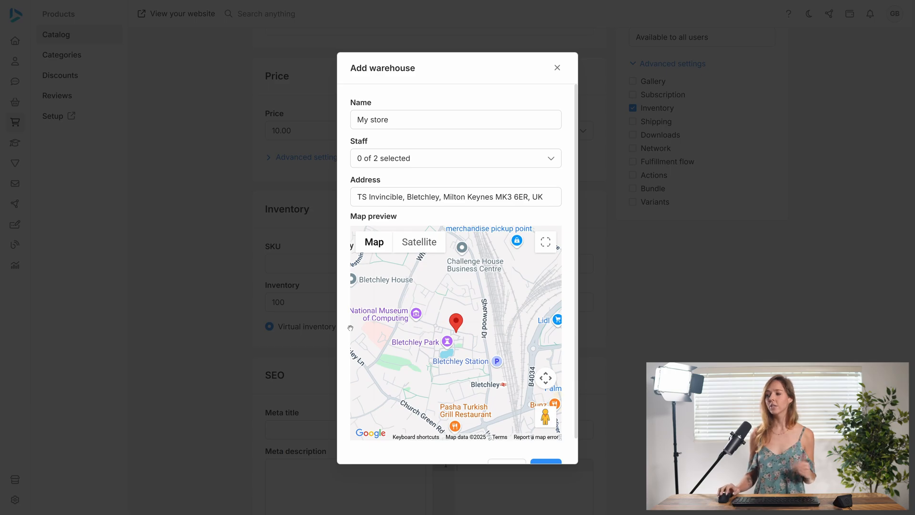
pyautogui.scroll(-1, 351, 328)
pyautogui.scroll(1, 351, 328)
pyautogui.tripleClick(379, 120)
pyautogui.write('W')
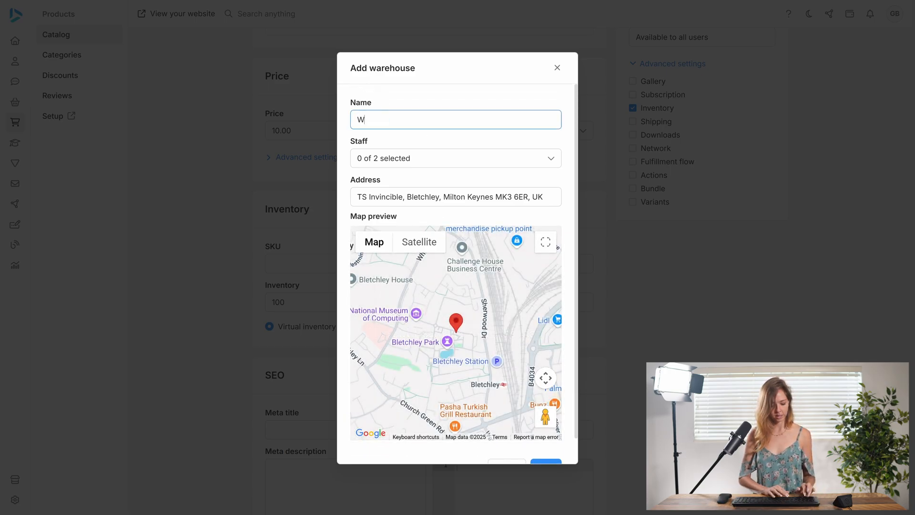
pyautogui.write('arehpouse 1')
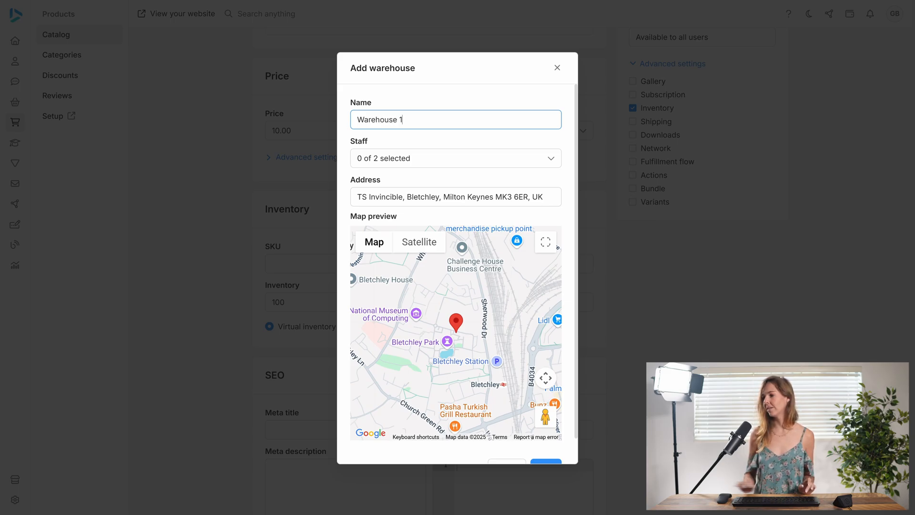
pyautogui.click(427, 159)
pyautogui.click(372, 207)
pyautogui.click(463, 160)
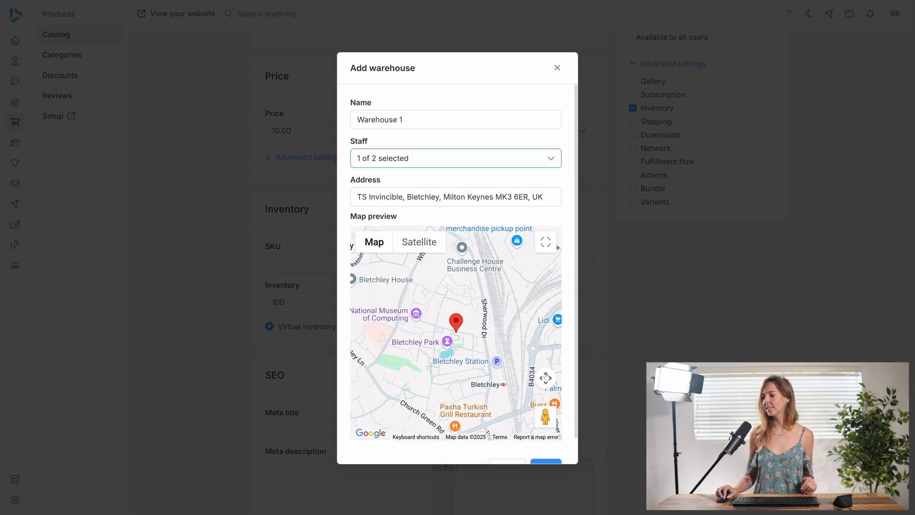
pyautogui.scroll(-1, 573, 385)
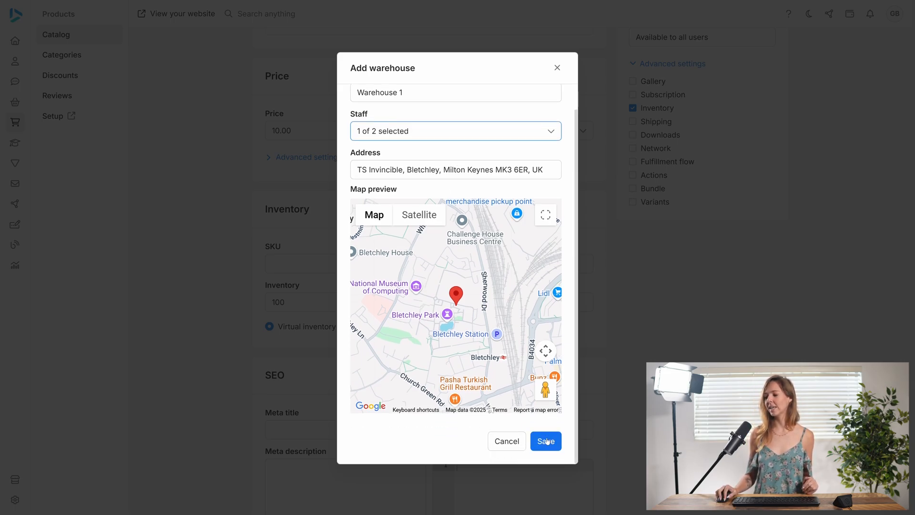
pyautogui.click(546, 441)
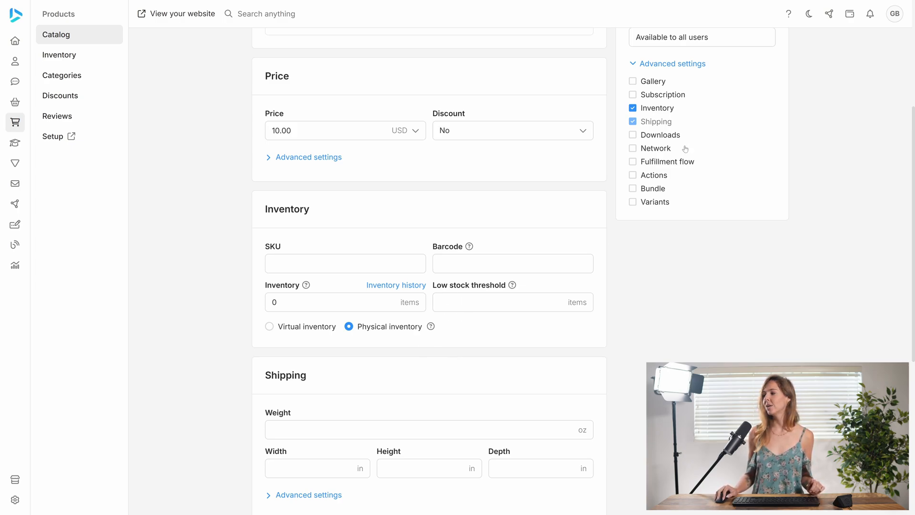
# Add 100 items to the Bow tie's physical inventory with the note "Stock intake" and save the adjustment.
pyautogui.moveTo(669, 126)
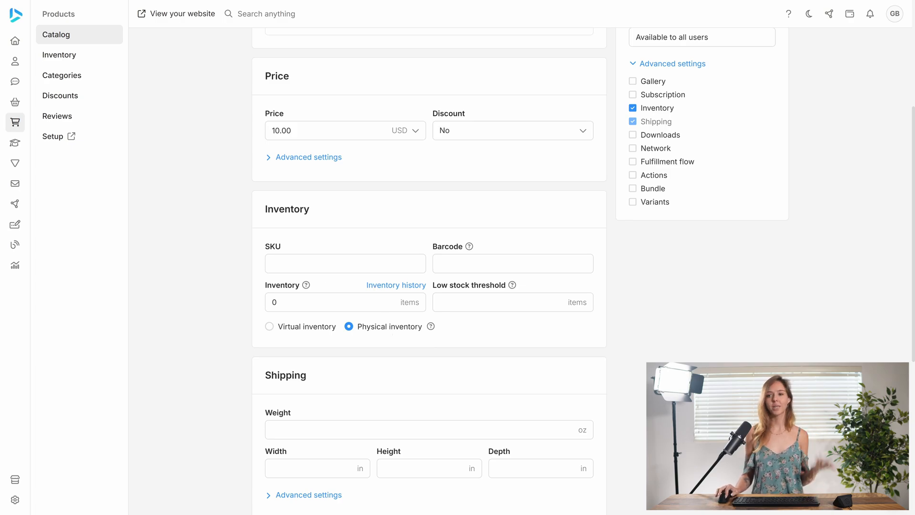
pyautogui.click(281, 303)
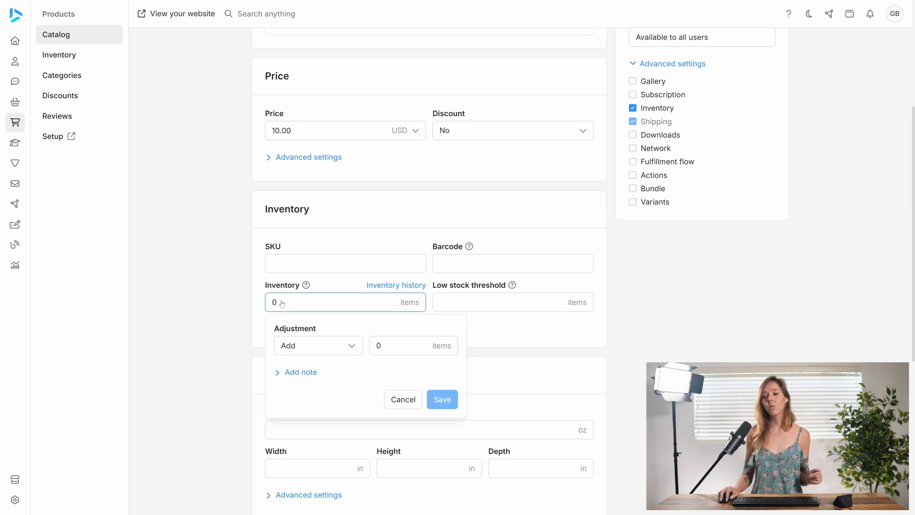
pyautogui.click(400, 345)
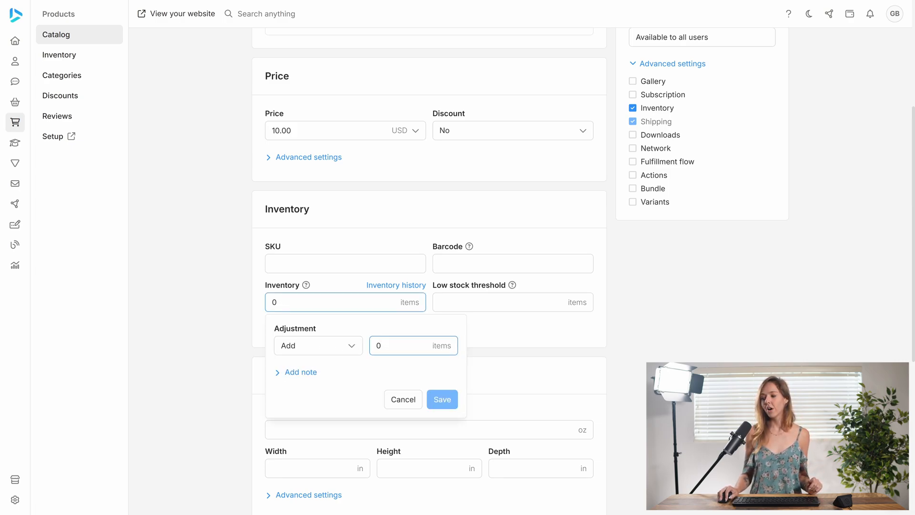
pyautogui.write('100')
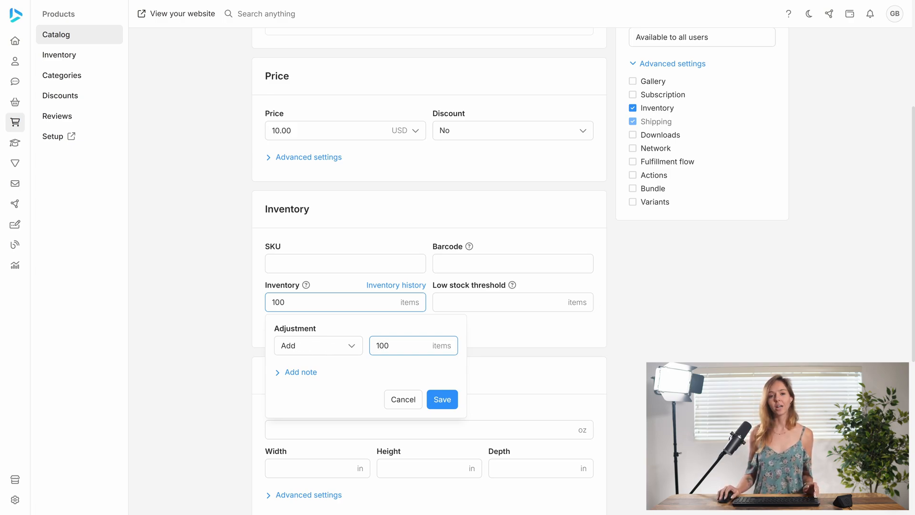
pyautogui.click(297, 373)
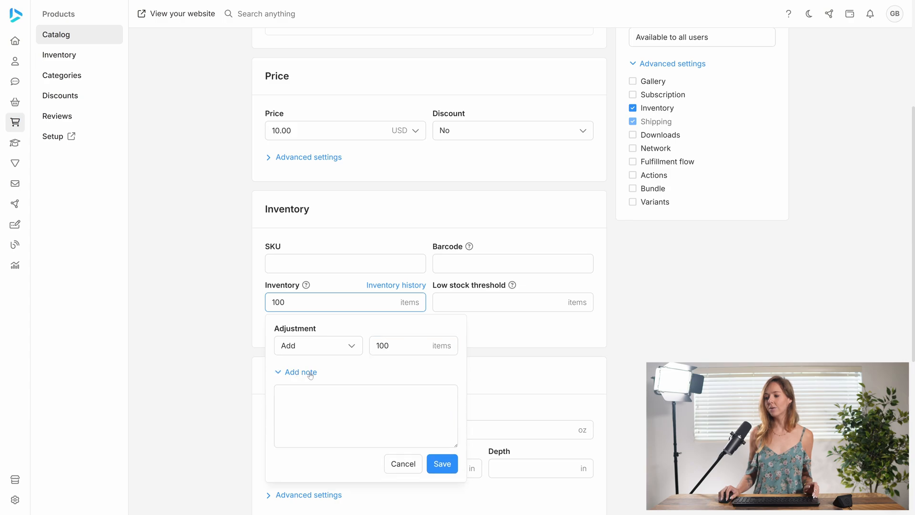
pyautogui.write('Sto')
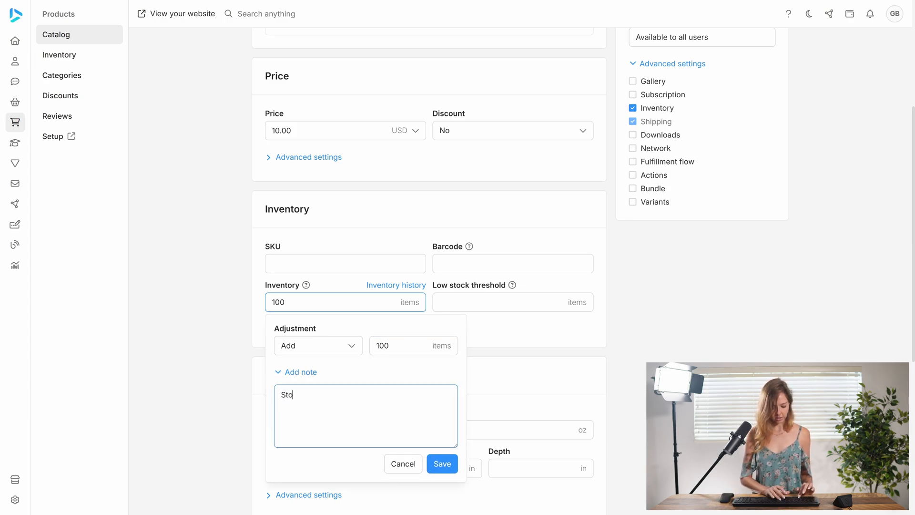
pyautogui.write('ck intake')
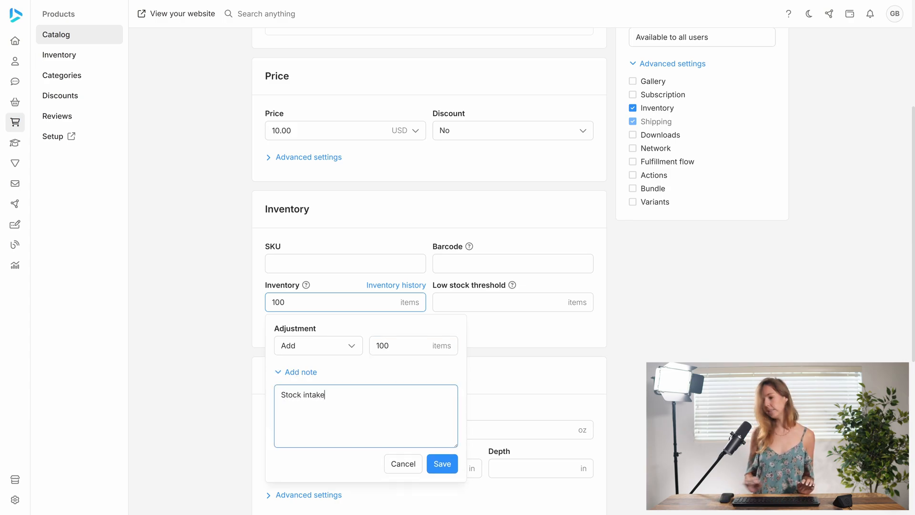
pyautogui.click(442, 464)
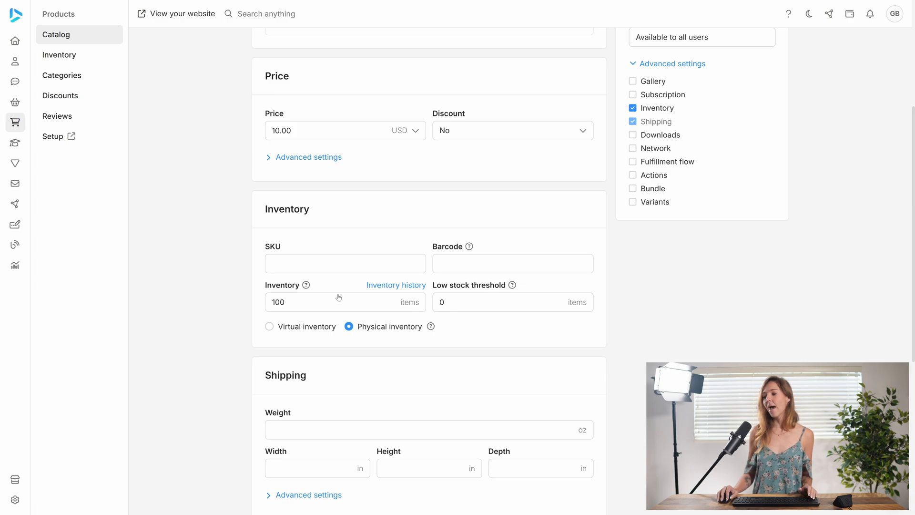
# Set the Bow tie's low stock threshold to 20 items and save it.
pyautogui.click(447, 301)
pyautogui.click(450, 345)
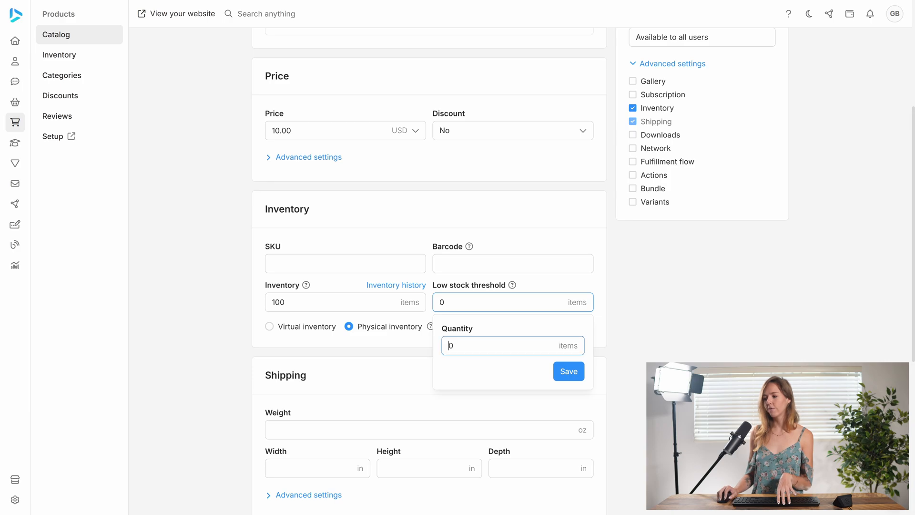
pyautogui.write('2')
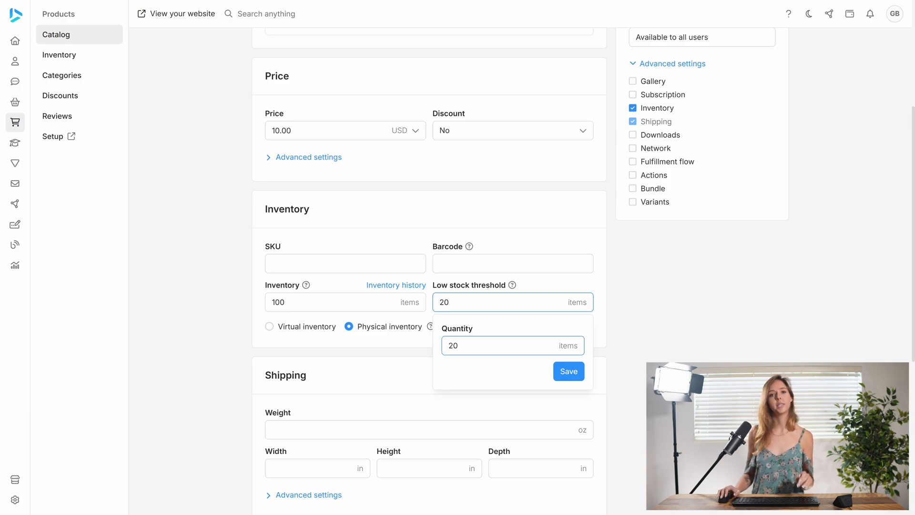
pyautogui.click(577, 375)
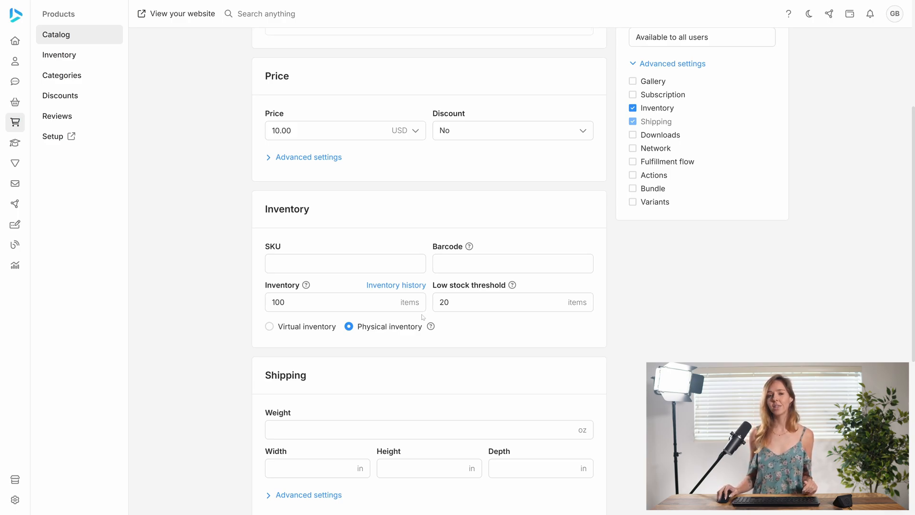
# Review the Warehouse 1 stock list and open the Bow tie product from it to view its inventory section.
pyautogui.click(84, 64)
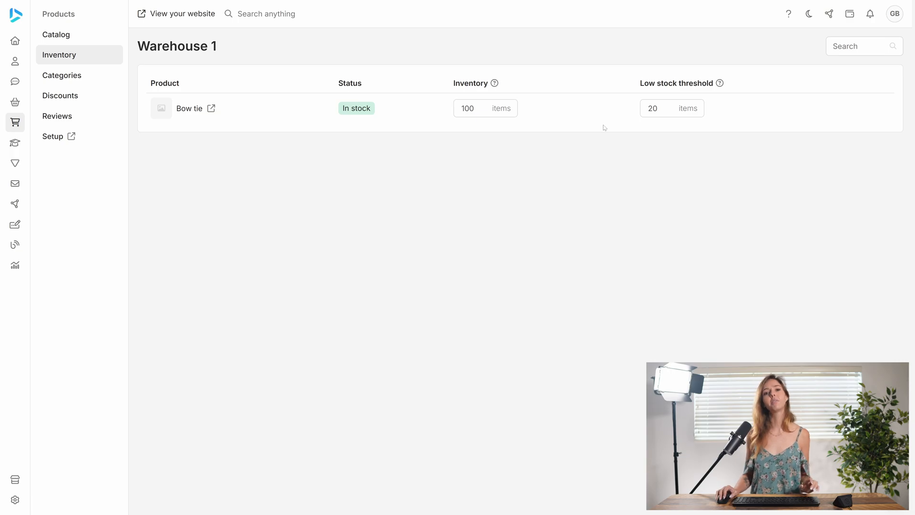
pyautogui.click(211, 109)
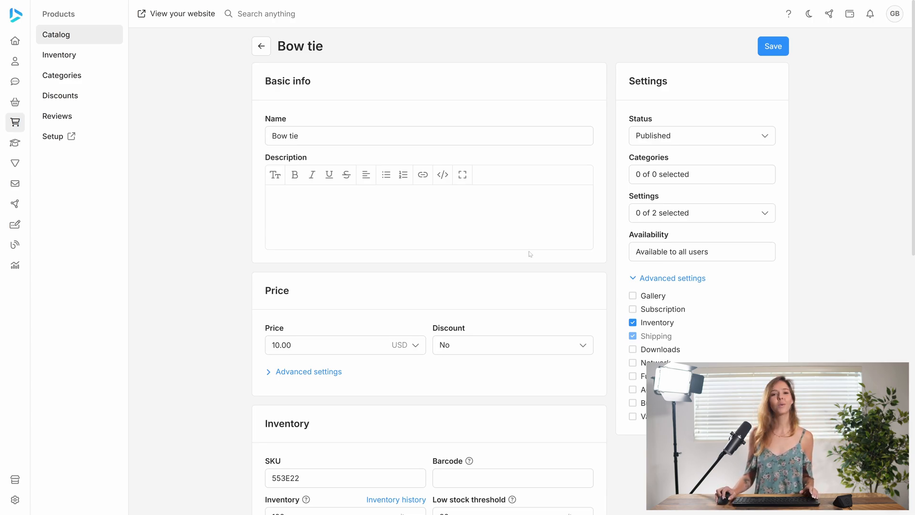
pyautogui.scroll(-3, 524, 255)
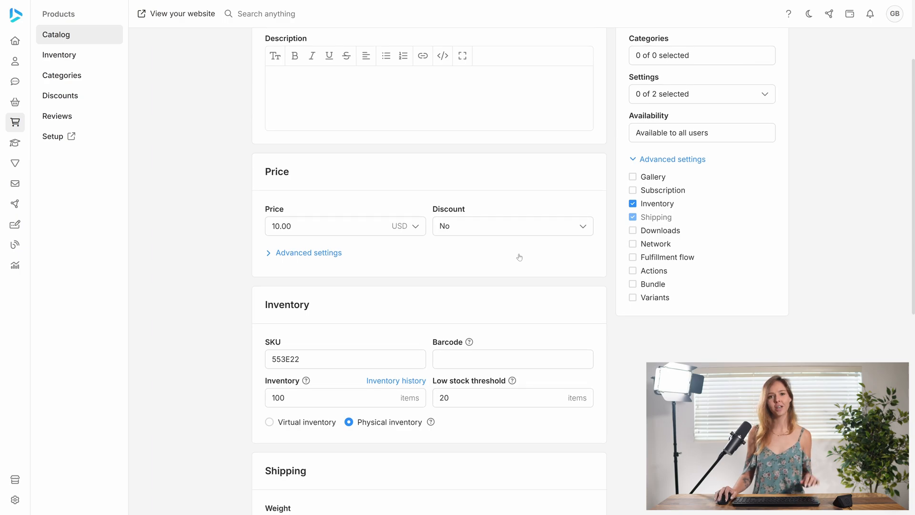
# Enable variants for the Bow tie and save a Color option with the values Red, Blue and Yellow.
pyautogui.click(647, 300)
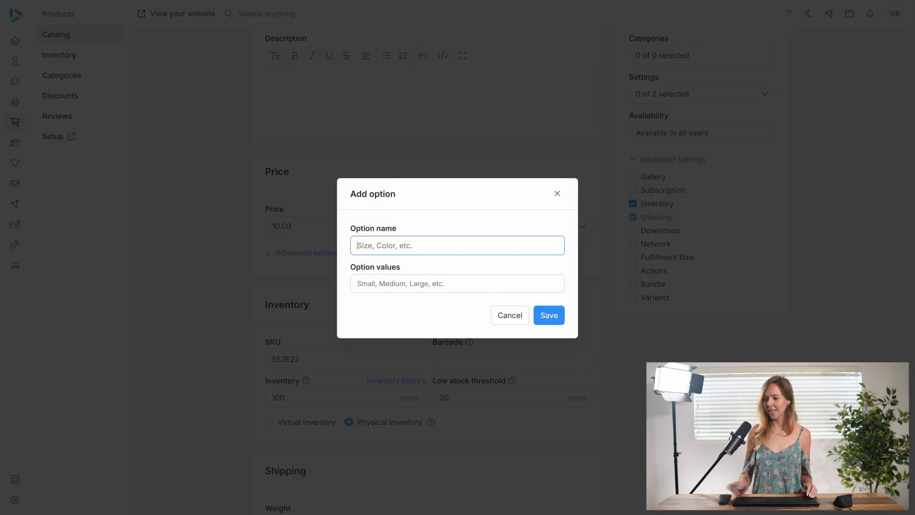
pyautogui.write('Color')
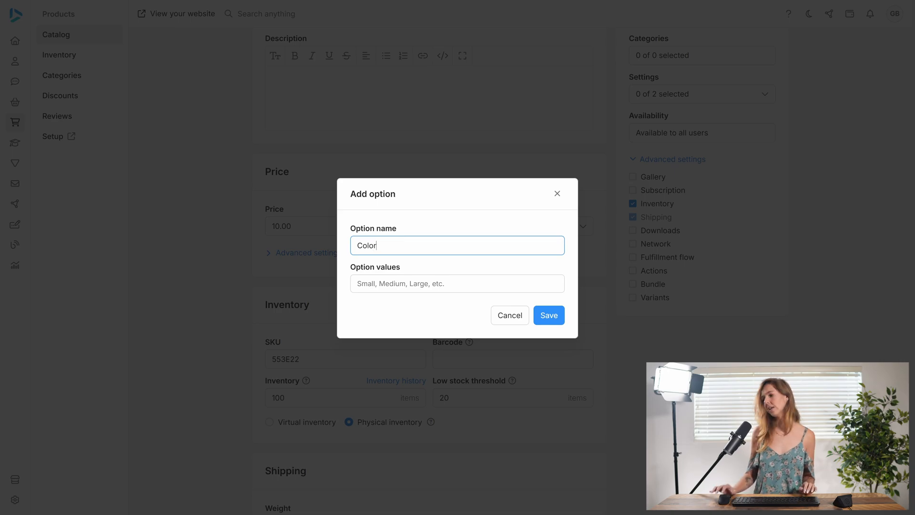
pyautogui.click(393, 286)
pyautogui.write('Red')
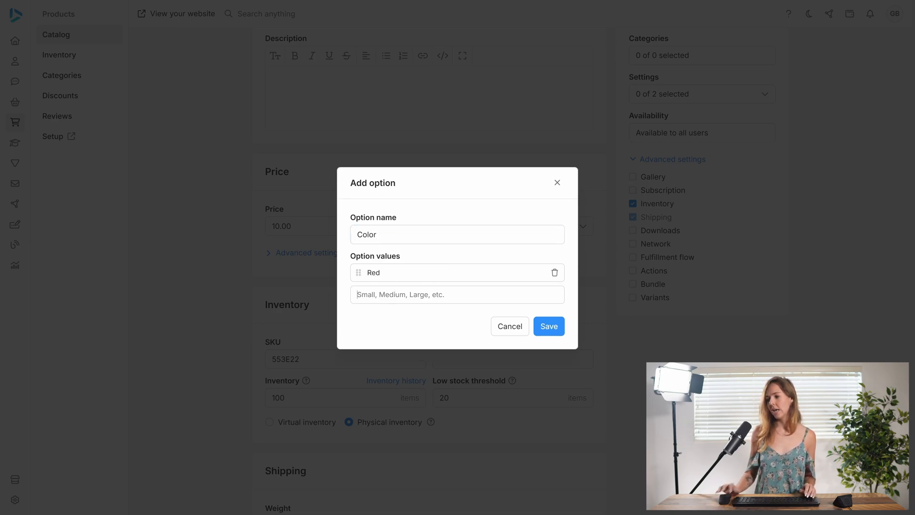
pyautogui.write('Blue')
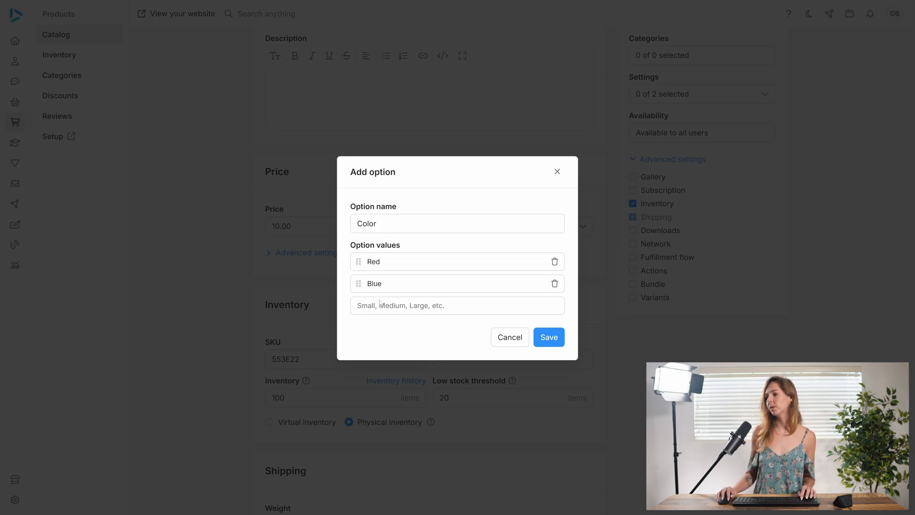
pyautogui.write('low')
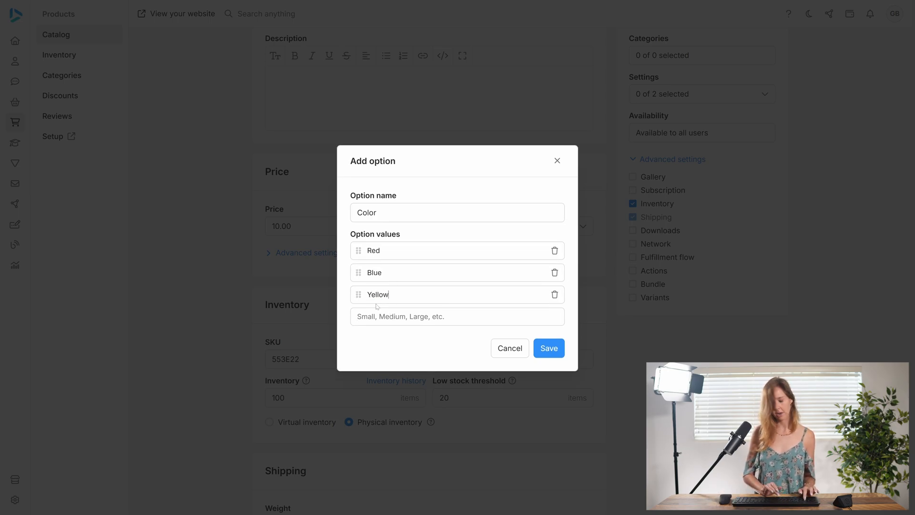
pyautogui.click(551, 348)
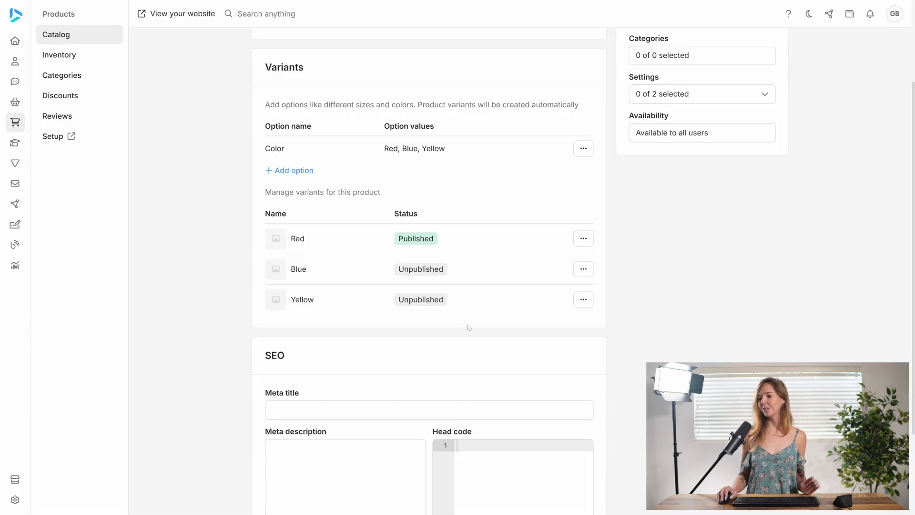
# Open the Blue variant and enable inventory tracking for it as physical inventory.
pyautogui.click(382, 274)
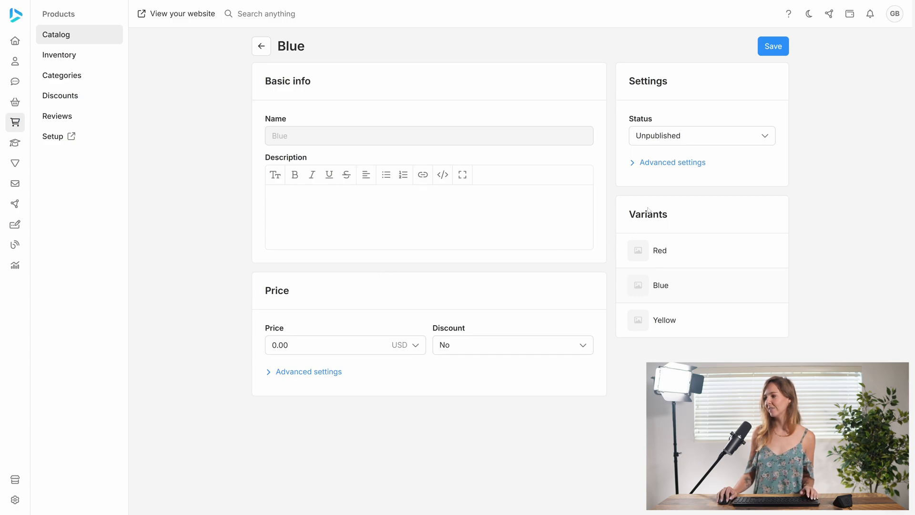
pyautogui.click(644, 164)
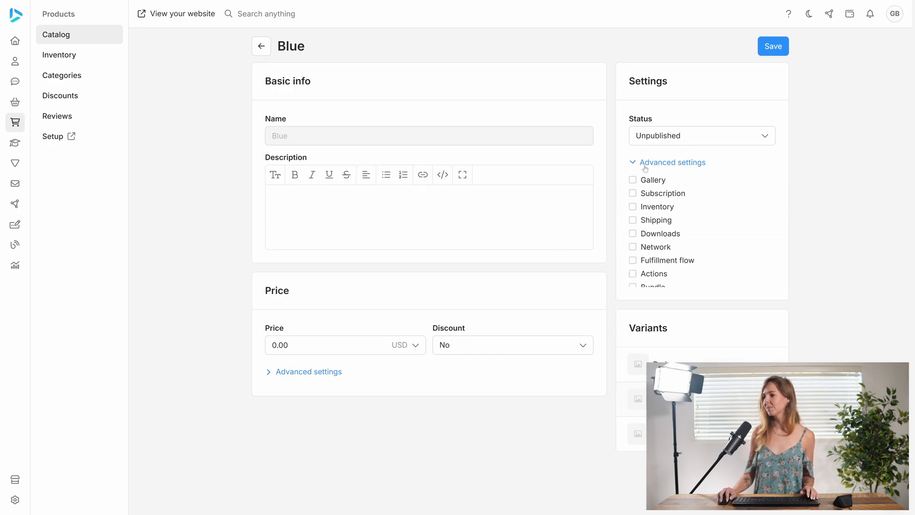
pyautogui.click(644, 207)
pyautogui.scroll(-1, 369, 358)
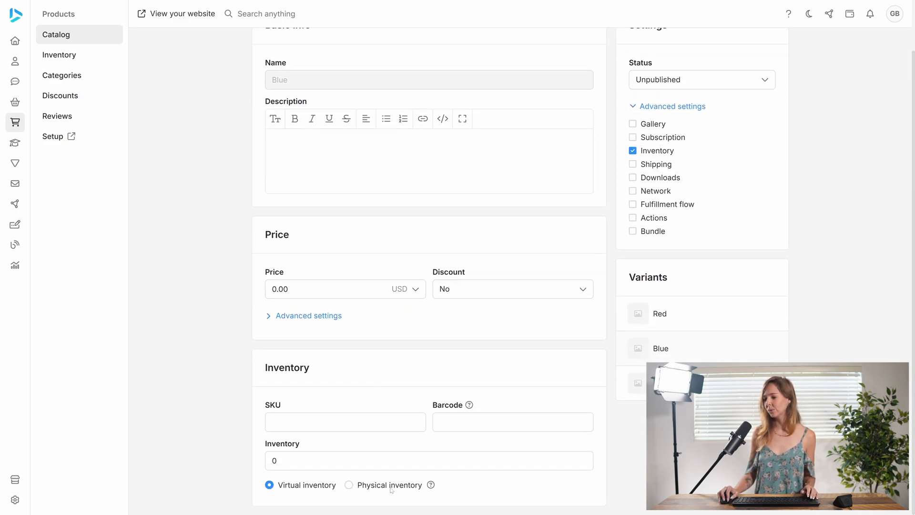
pyautogui.click(368, 487)
pyautogui.scroll(-2, 368, 487)
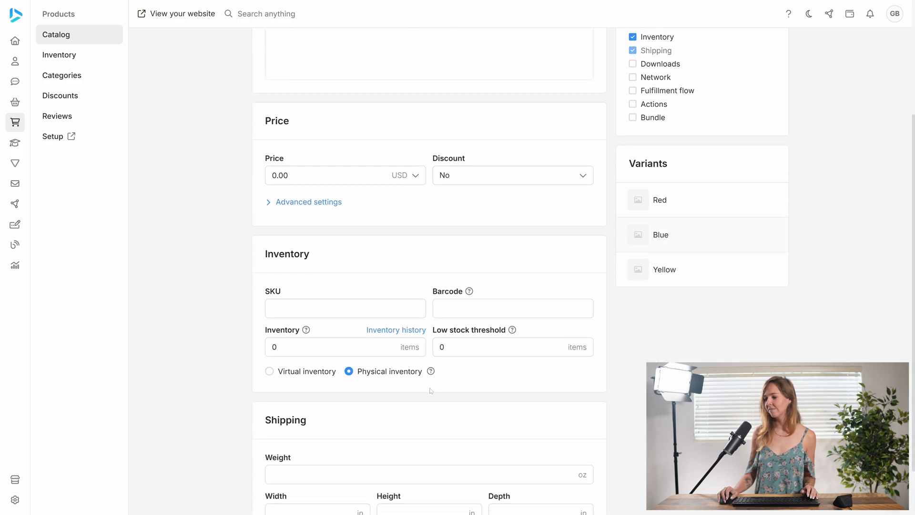
# Try to add 100 items to the Blue variant's inventory.
pyautogui.click(278, 347)
pyautogui.click(378, 385)
pyautogui.write('100')
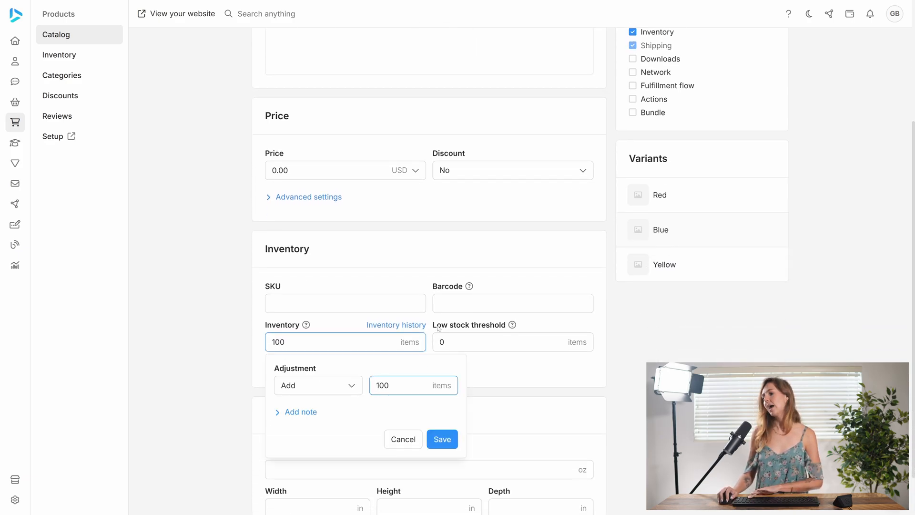
# Set the Blue variant's low stock threshold to 20 items and save the variant.
pyautogui.click(437, 343)
pyautogui.click(449, 385)
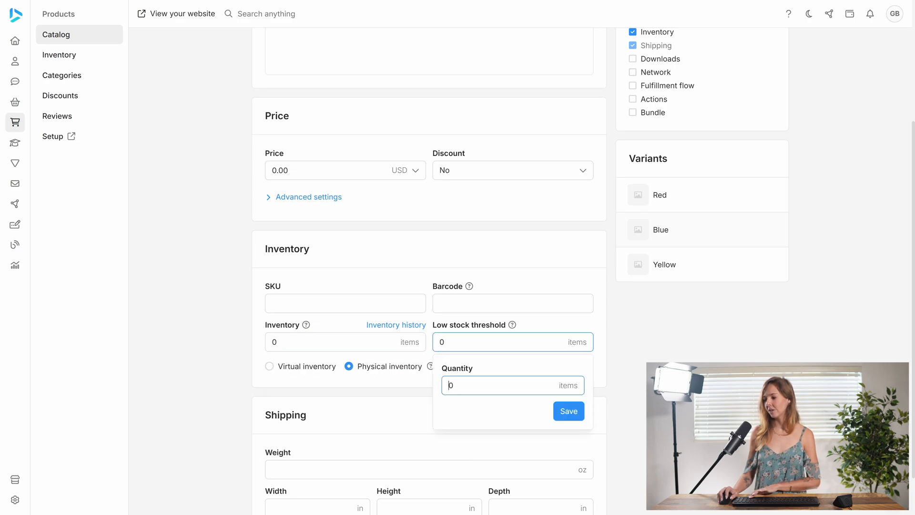
pyautogui.write('20')
pyautogui.press('Delete')
pyautogui.click(561, 410)
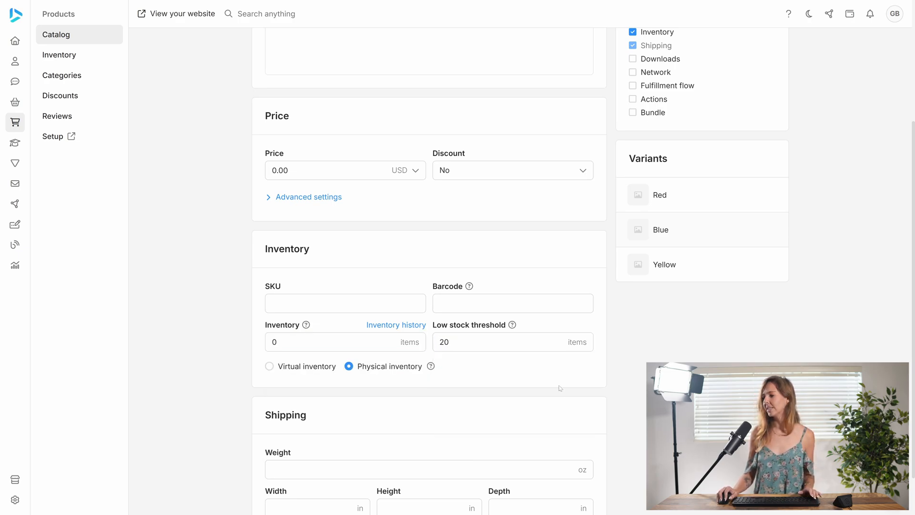
pyautogui.scroll(4, 531, 204)
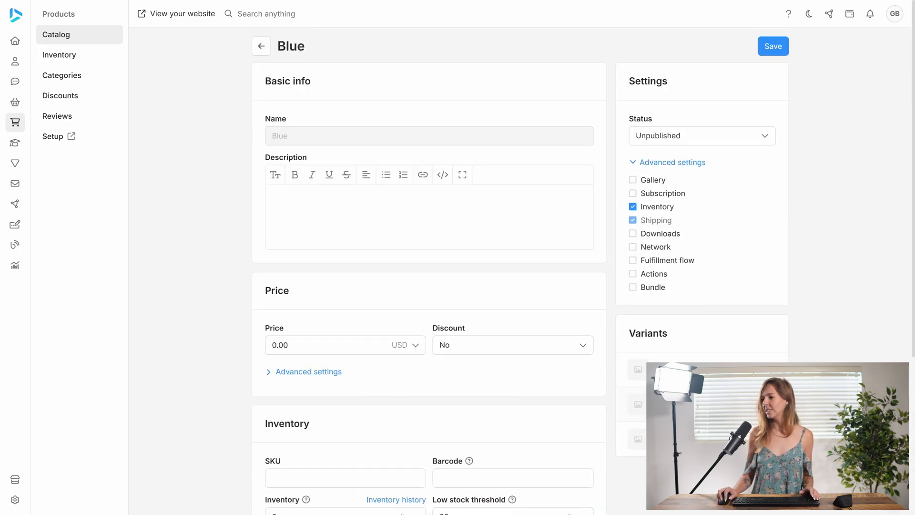
pyautogui.hotkey('alt', 'Left')
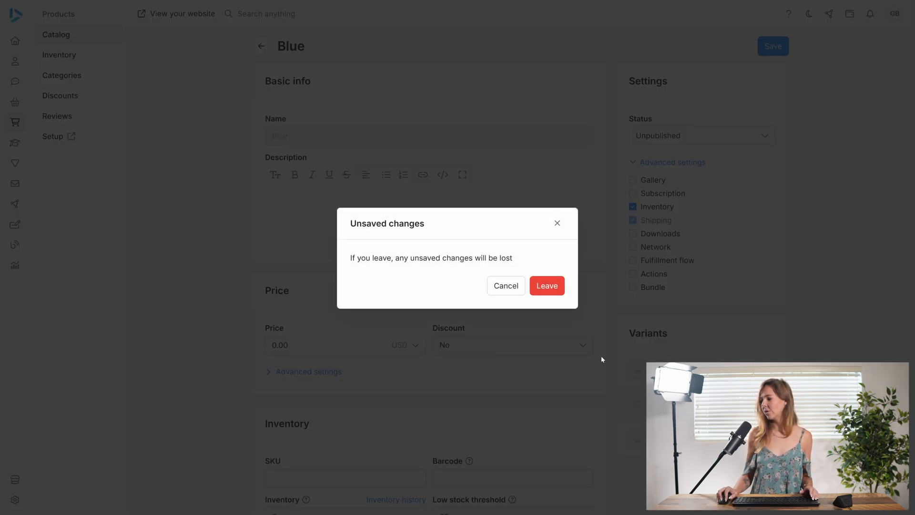
pyautogui.click(505, 285)
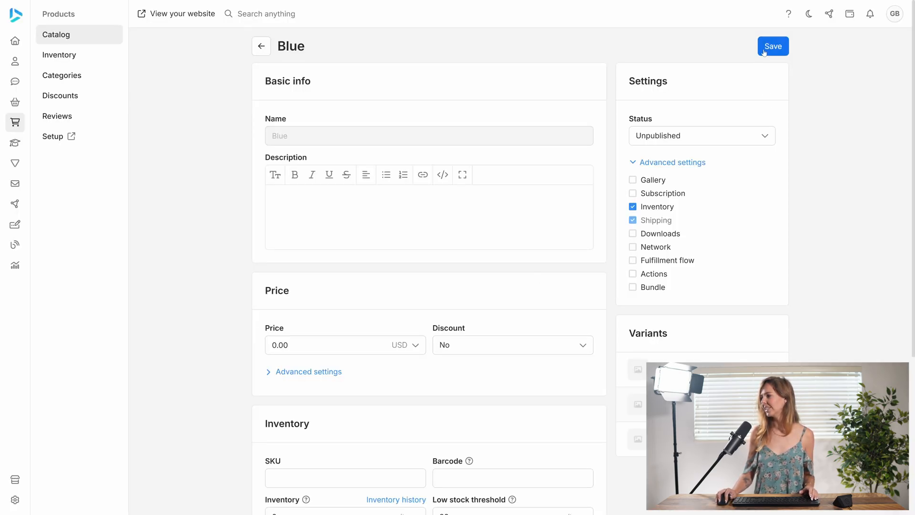
# Open the Yellow variant and enable inventory tracking for it as physical inventory.
pyautogui.click(638, 439)
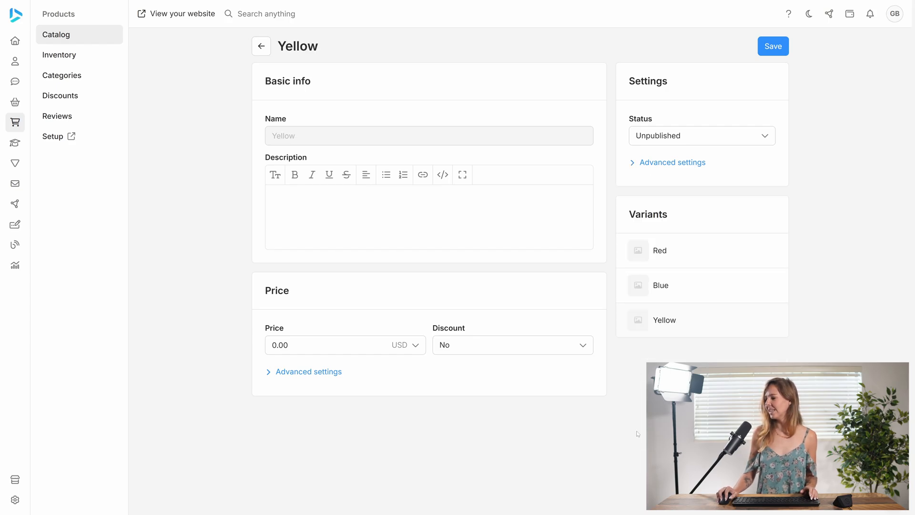
pyautogui.click(639, 162)
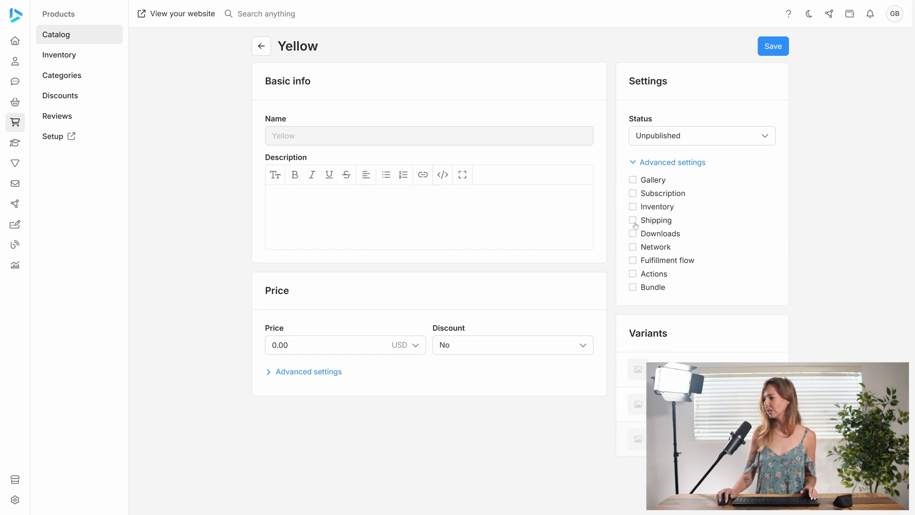
pyautogui.click(633, 207)
pyautogui.scroll(-1, 466, 400)
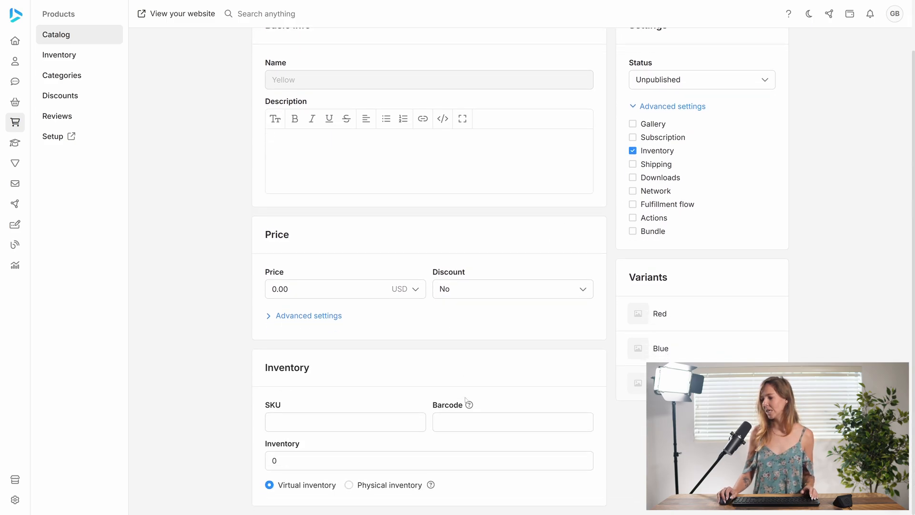
pyautogui.click(349, 485)
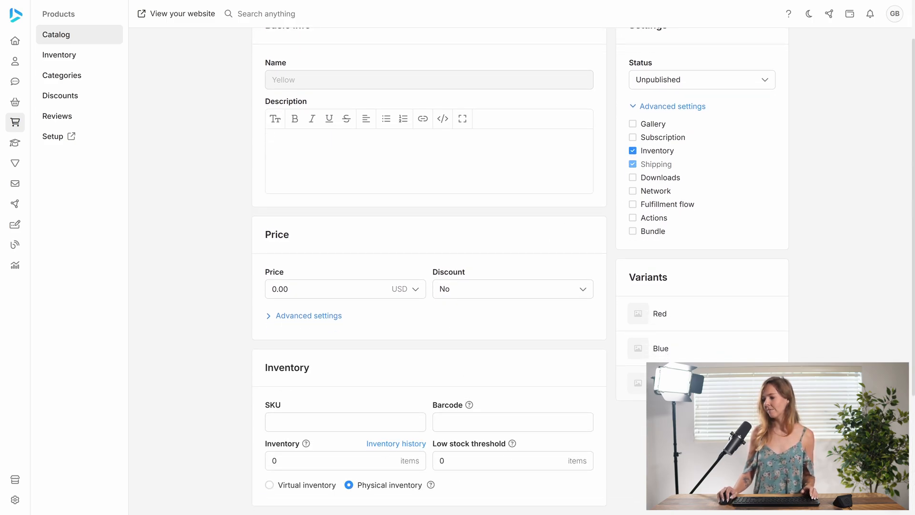
# Add 100 items to the Yellow variant's inventory and save the adjustment.
pyautogui.click(353, 462)
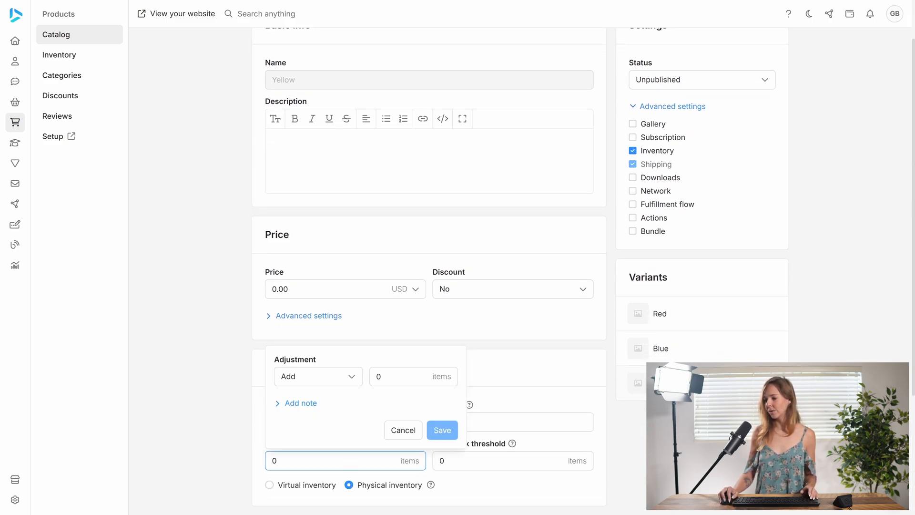
pyautogui.click(378, 377)
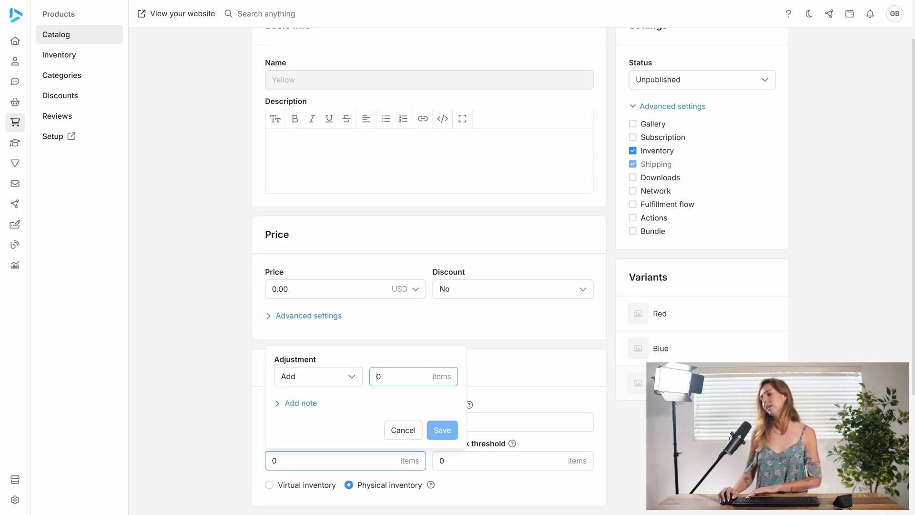
pyautogui.write('100')
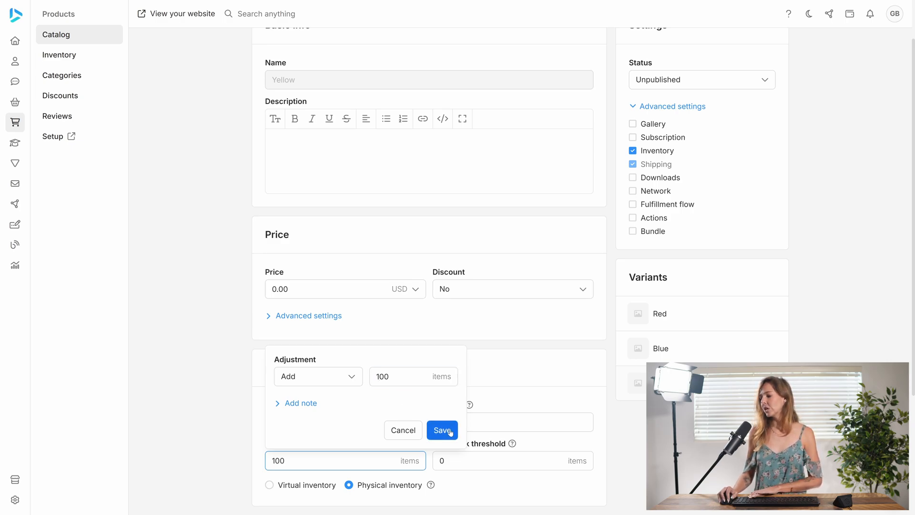
pyautogui.click(442, 430)
# Set the Yellow variant's low stock threshold to 20 items and save it.
pyautogui.click(445, 458)
pyautogui.click(449, 405)
pyautogui.write('2')
pyautogui.click(577, 431)
# Change the Yellow variant's status to Published and save the variant.
pyautogui.scroll(2, 764, 91)
pyautogui.click(701, 138)
pyautogui.click(676, 160)
pyautogui.click(766, 47)
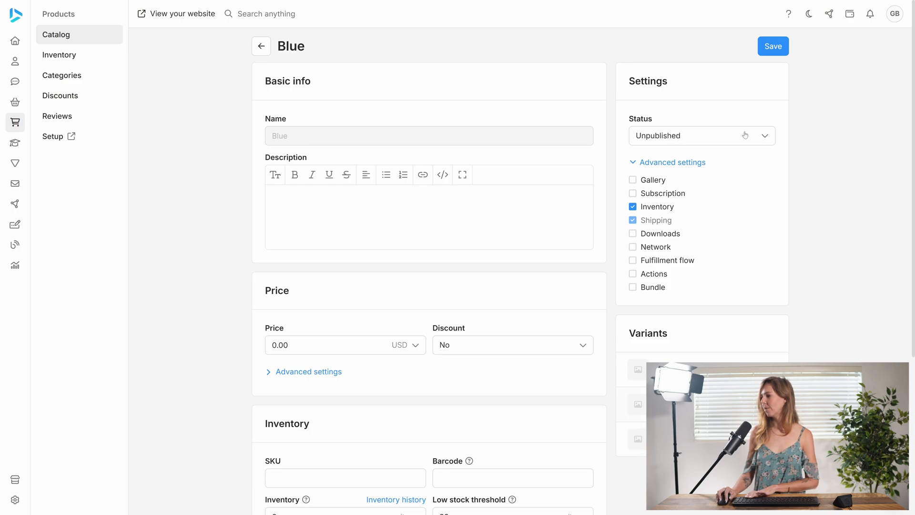
# Change the Blue variant's status to Published and save the variant.
pyautogui.click(745, 136)
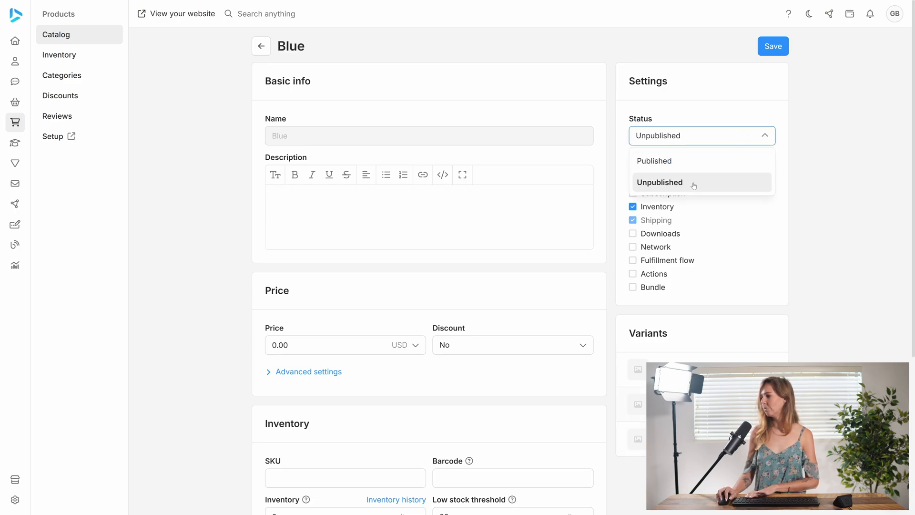
pyautogui.click(689, 166)
pyautogui.click(776, 46)
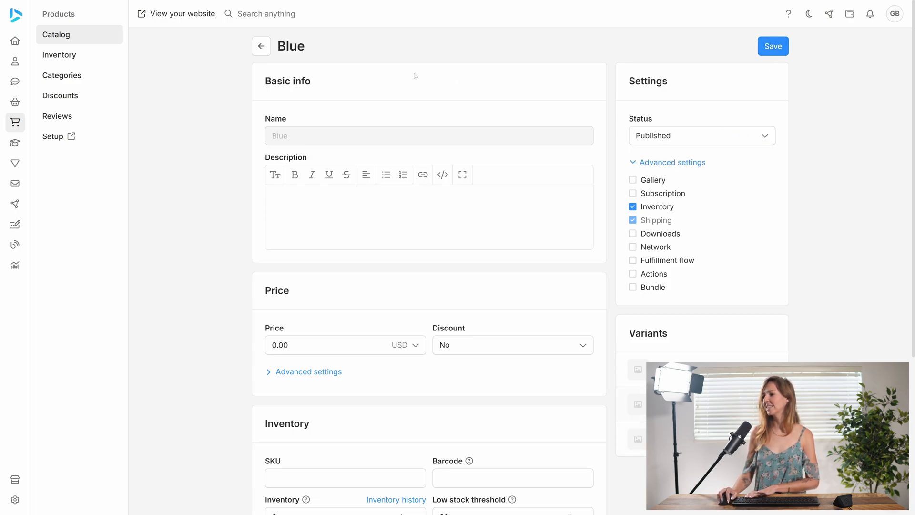
# In the Warehouse 1 stock list, set the Red Bow tie's low stock threshold to 100 items and save it.
pyautogui.click(71, 63)
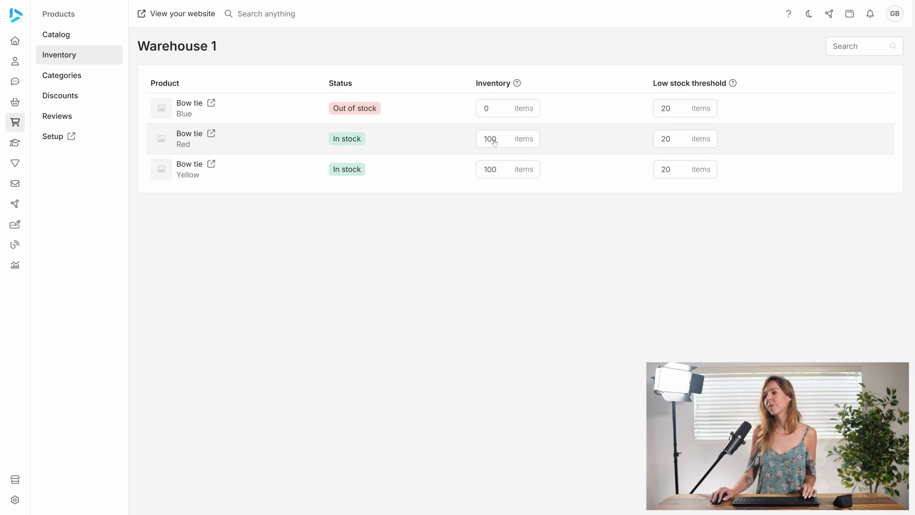
pyautogui.click(666, 141)
pyautogui.press('Tab')
pyautogui.write('100')
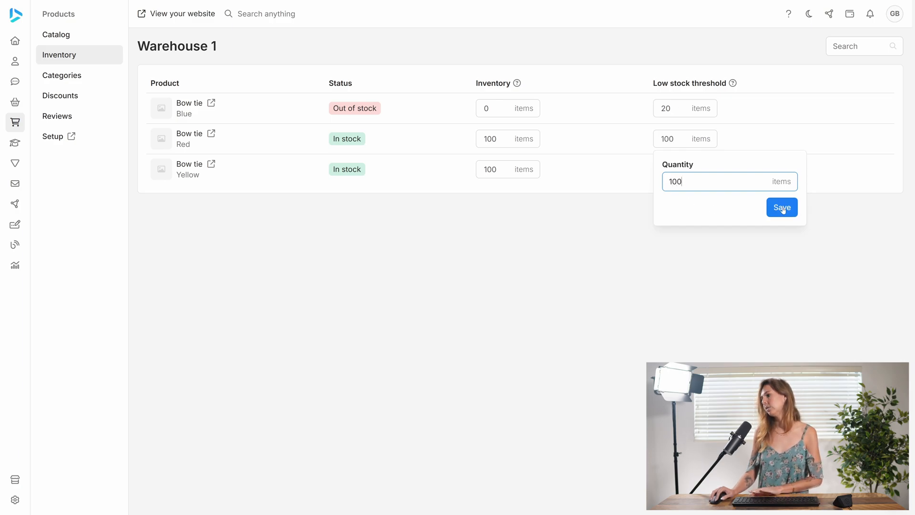
pyautogui.click(783, 208)
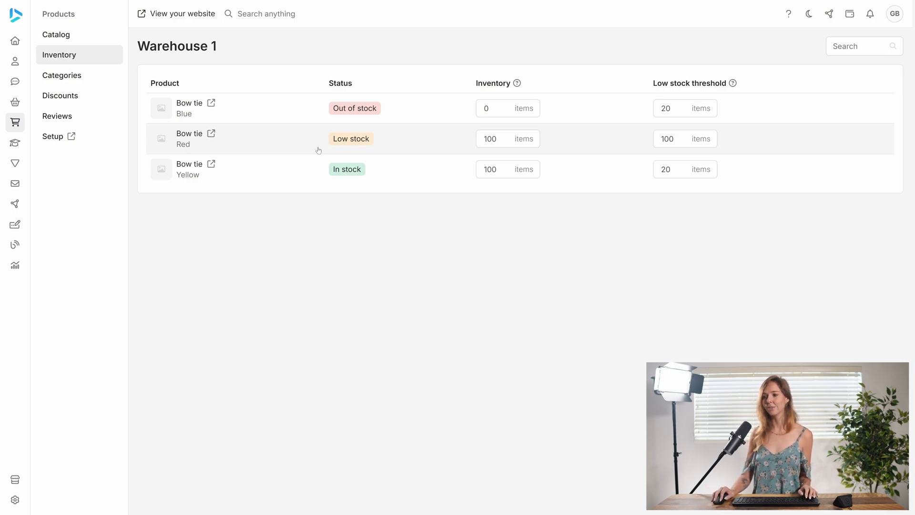
# Start adding a new warehouse in the ecommerce setup and name it Warehouse 2.
pyautogui.click(91, 142)
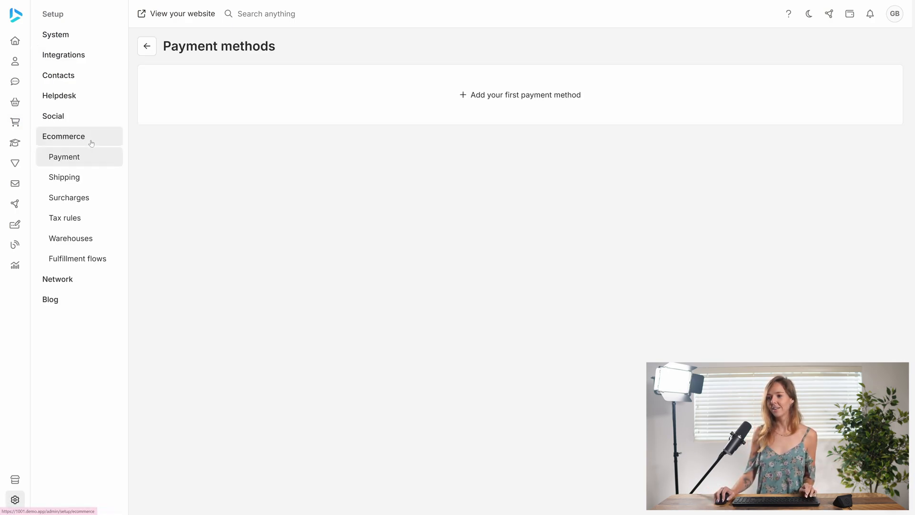
pyautogui.click(94, 251)
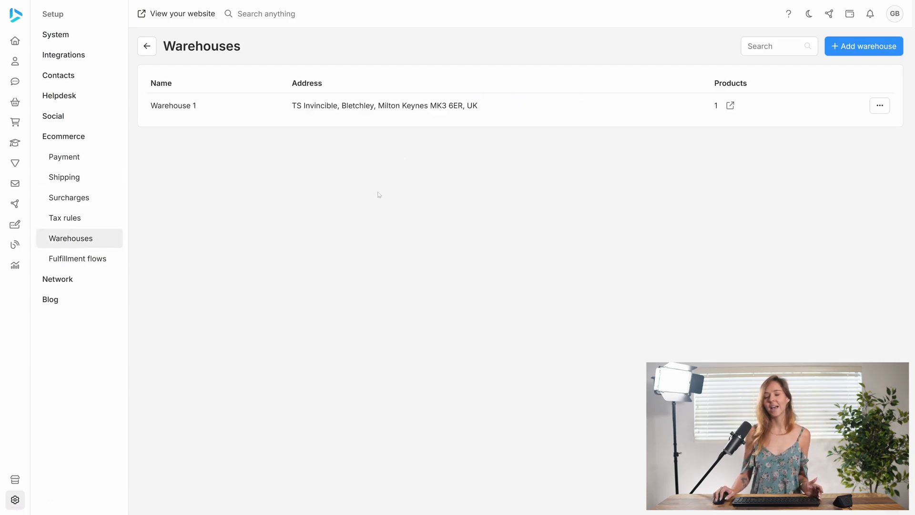
pyautogui.click(858, 53)
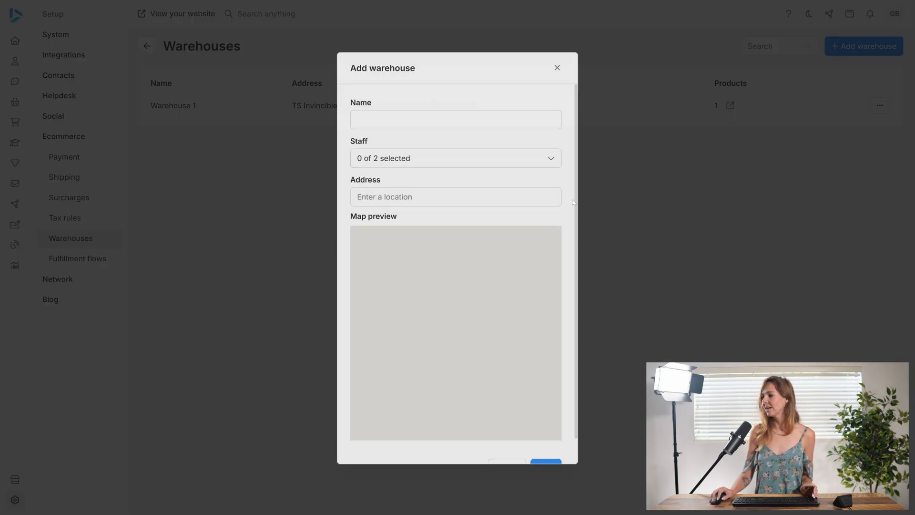
pyautogui.click(440, 123)
pyautogui.write('W')
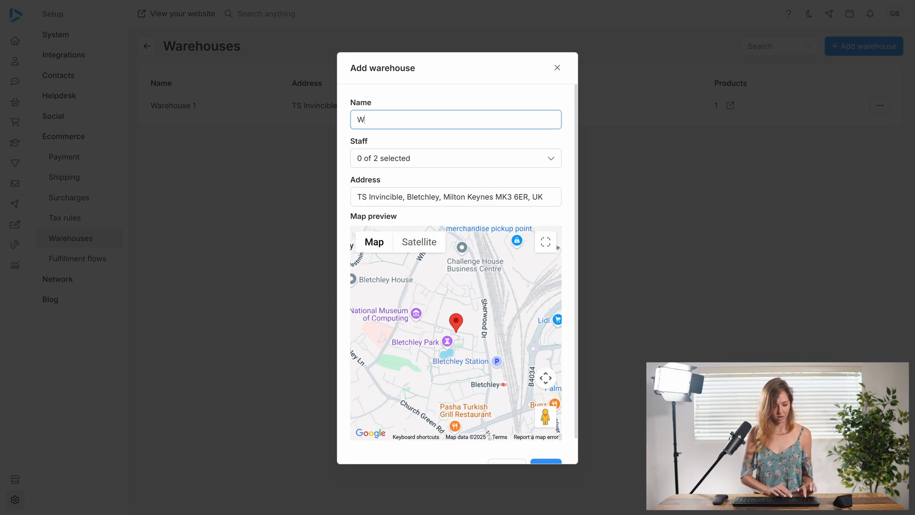
pyautogui.write('arehouse 2')
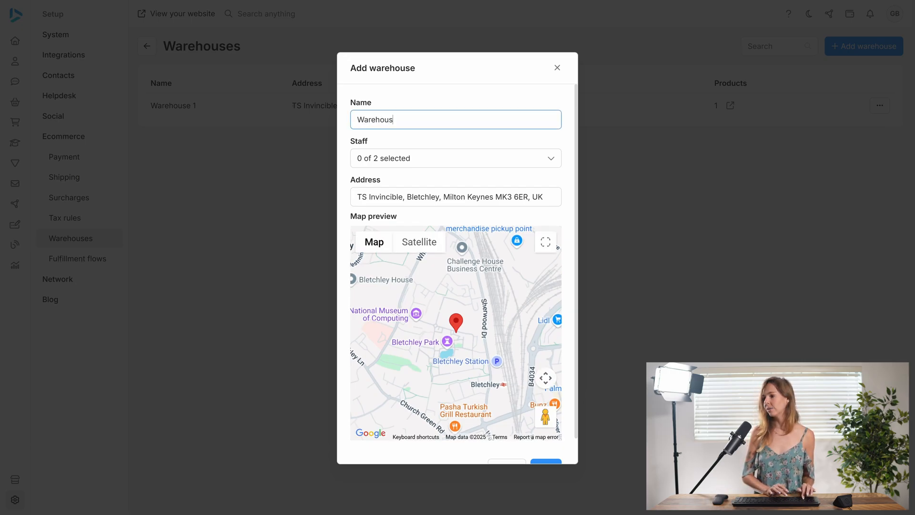
# Assign all staff members to Warehouse 2, set its address by placing the map marker near Wilton Hall, and save it.
pyautogui.scroll(-1, 439, 147)
pyautogui.click(440, 136)
pyautogui.click(361, 163)
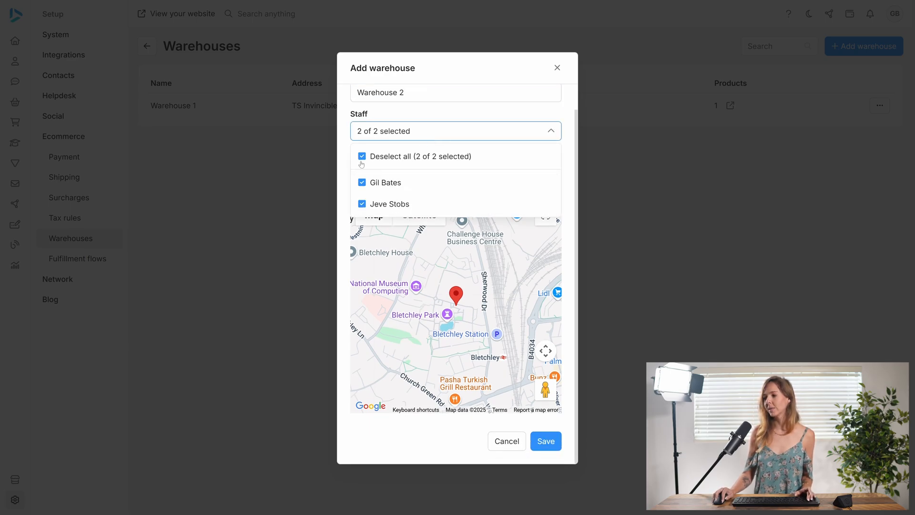
pyautogui.click(460, 133)
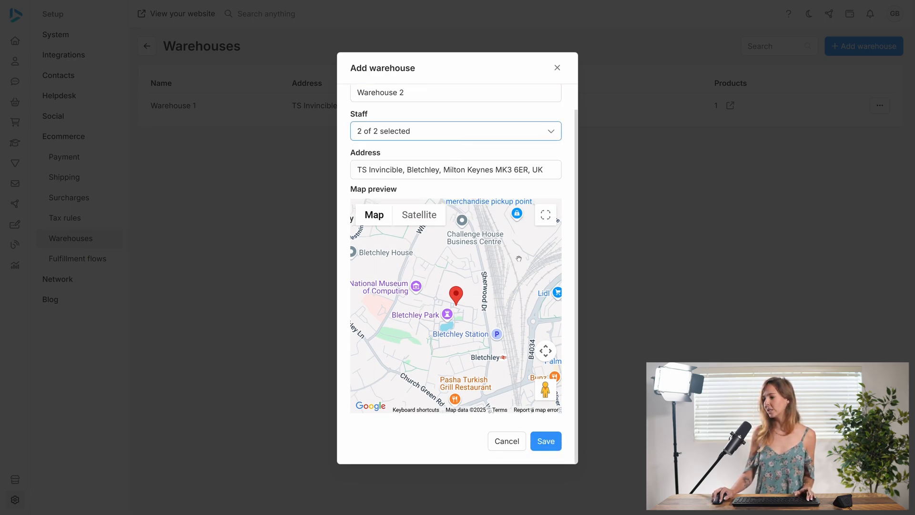
pyautogui.click(420, 372)
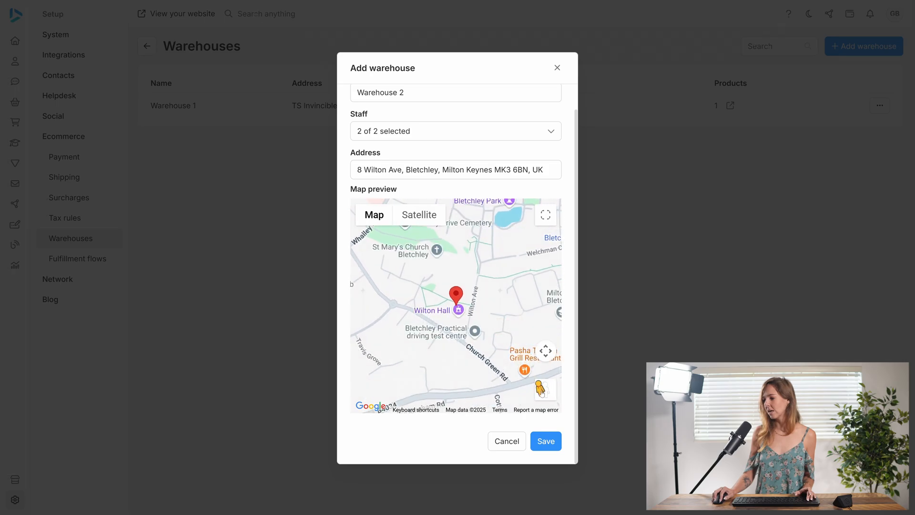
pyautogui.click(547, 441)
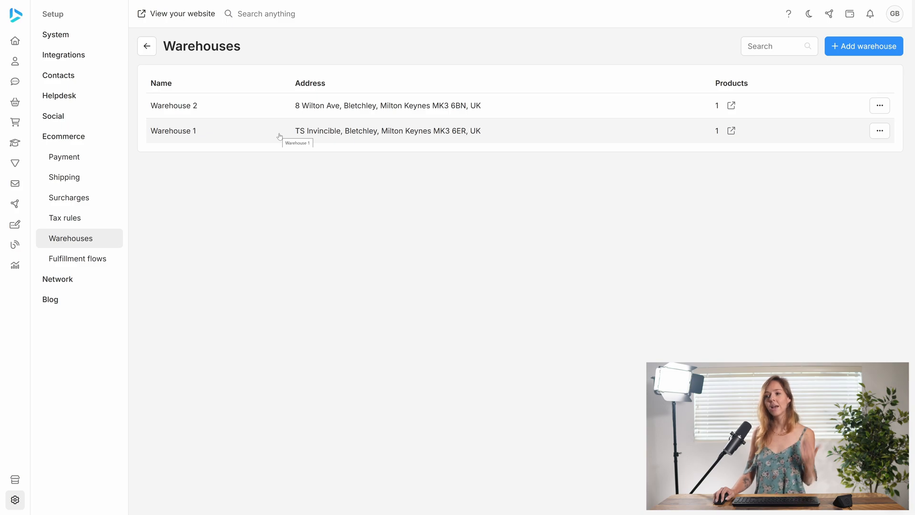
# Review the Warehouse 2 stock list and examine the Red Bow tie variant's inventory for each warehouse.
pyautogui.click(147, 50)
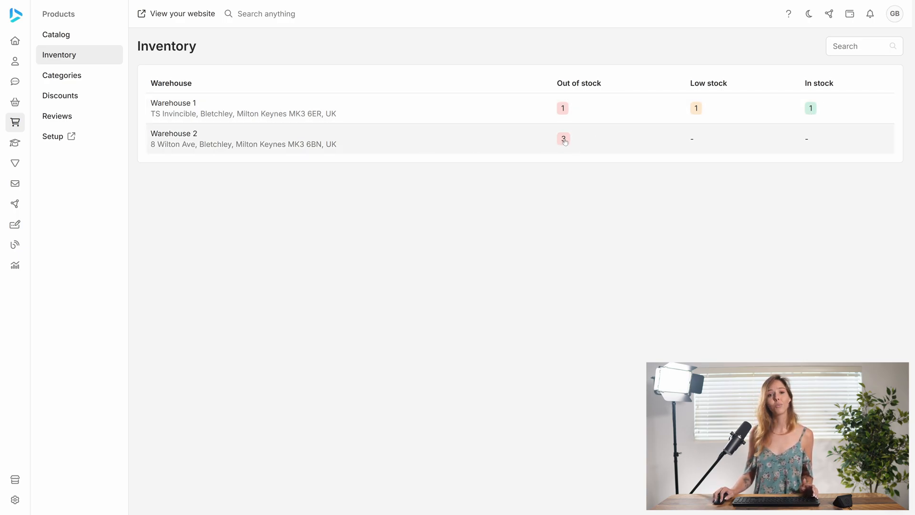
pyautogui.click(365, 143)
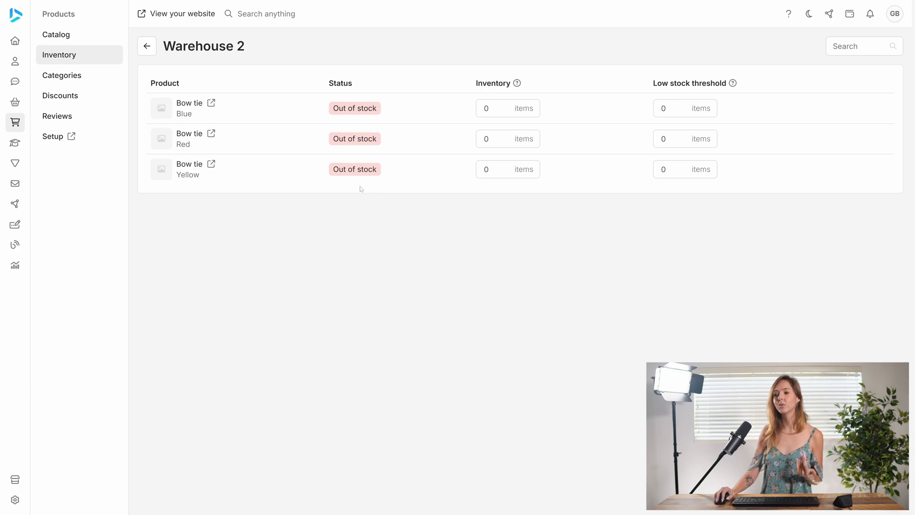
pyautogui.click(209, 103)
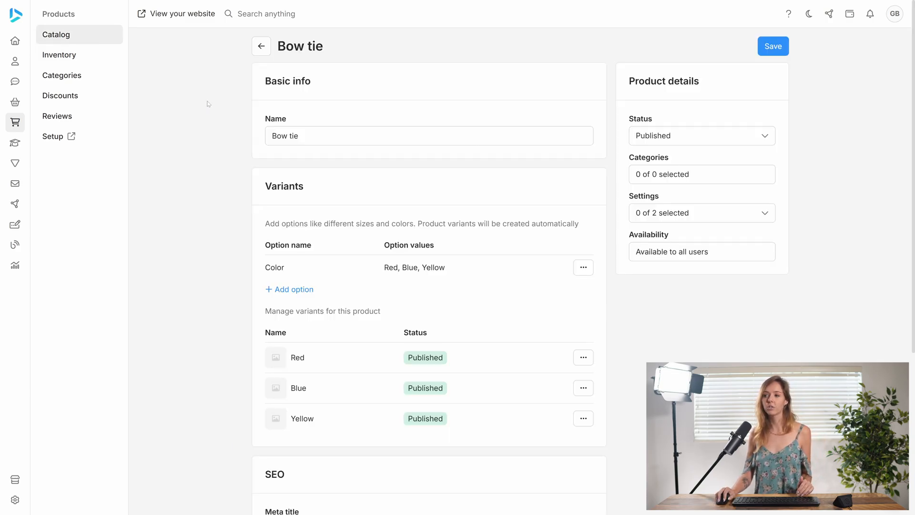
pyautogui.scroll(-1, 400, 347)
pyautogui.click(382, 331)
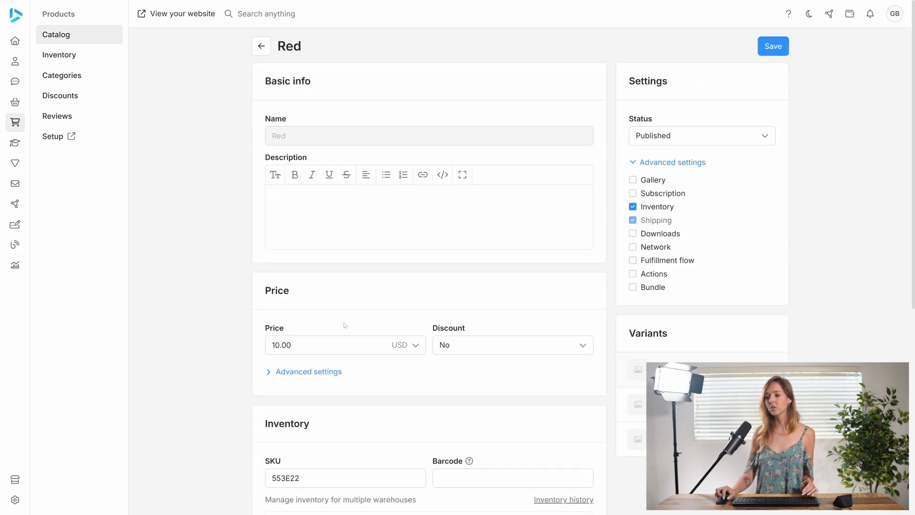
pyautogui.scroll(-4, 345, 325)
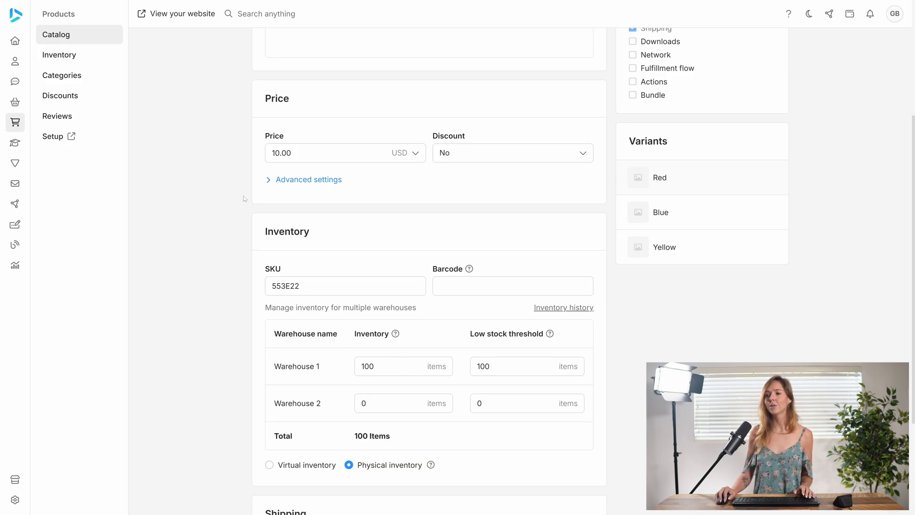
# Return to the inventory overview and reopen the Warehouse 2 stock list.
pyautogui.click(74, 57)
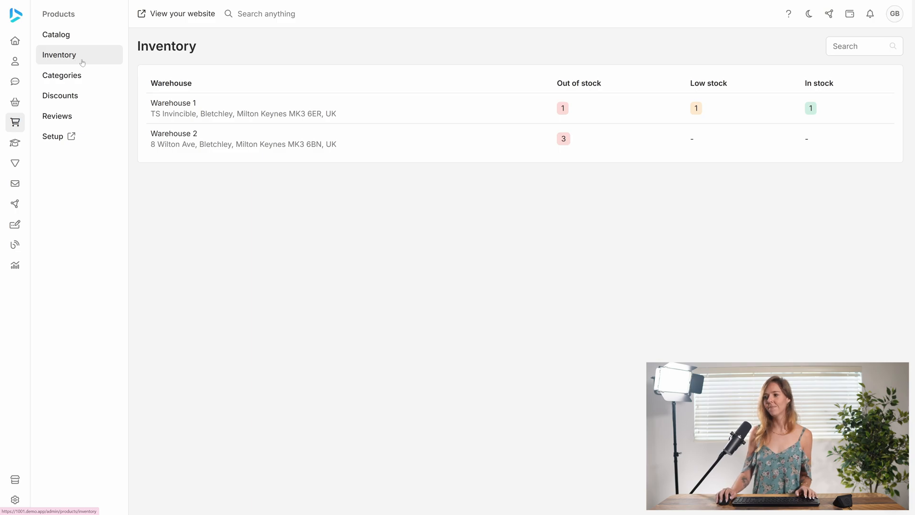
pyautogui.click(234, 139)
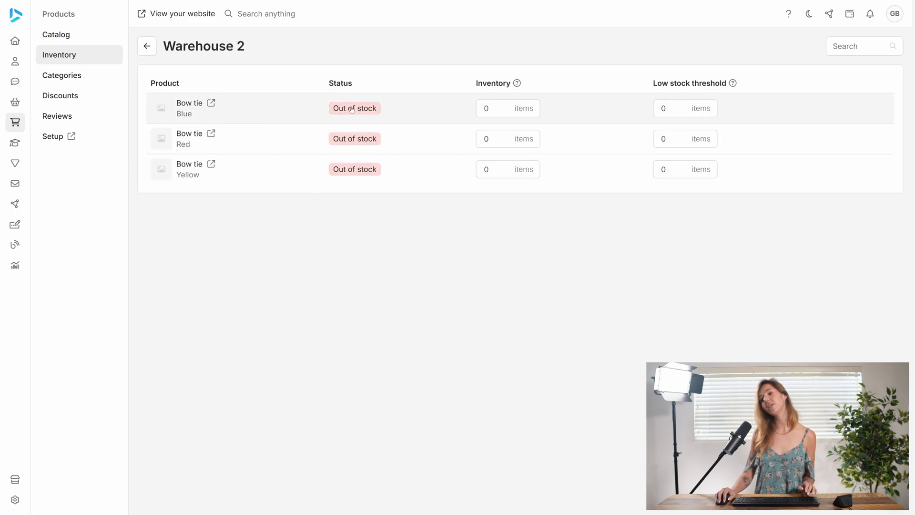
# Add 100 items to the Warehouse 2 stock of each Bow tie variant: Blue, Yellow and Red.
pyautogui.click(487, 110)
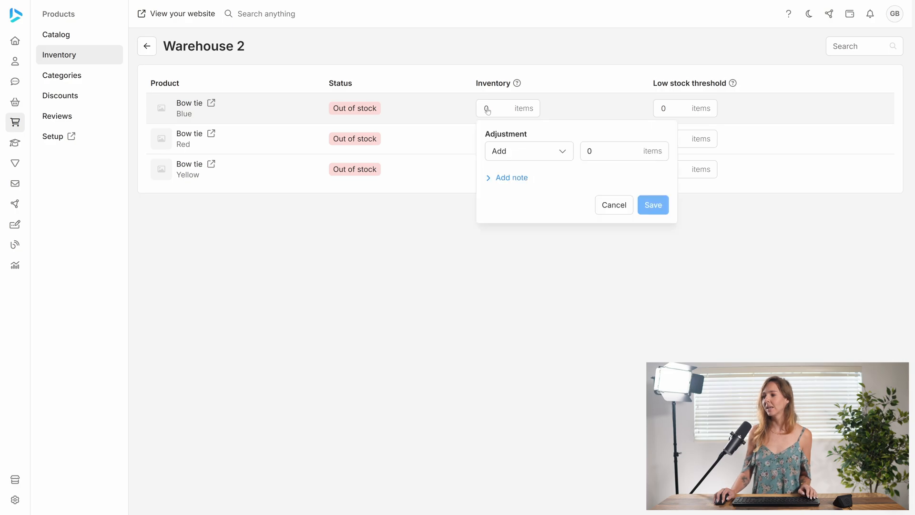
pyautogui.click(588, 151)
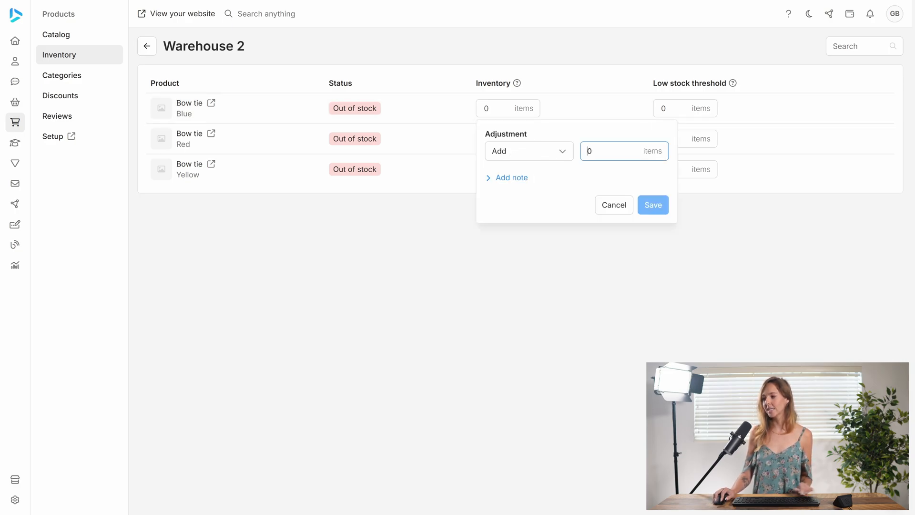
pyautogui.write('100')
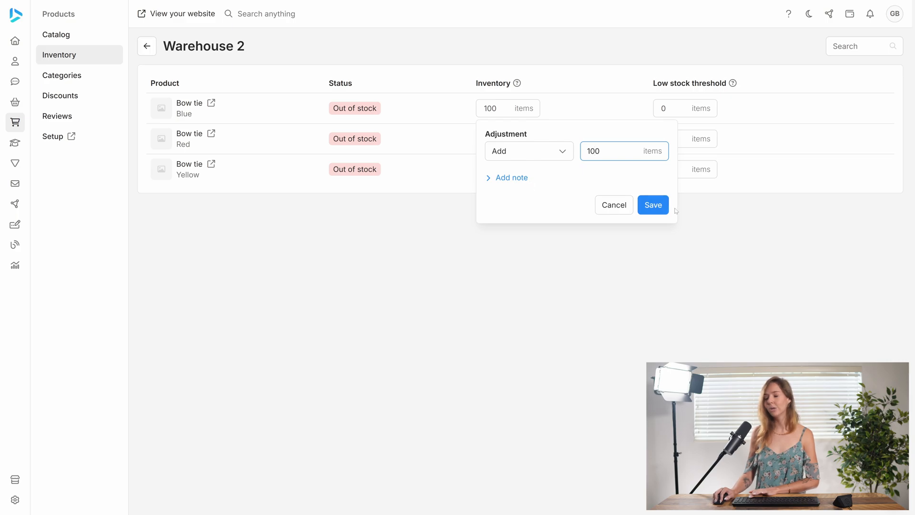
pyautogui.click(658, 208)
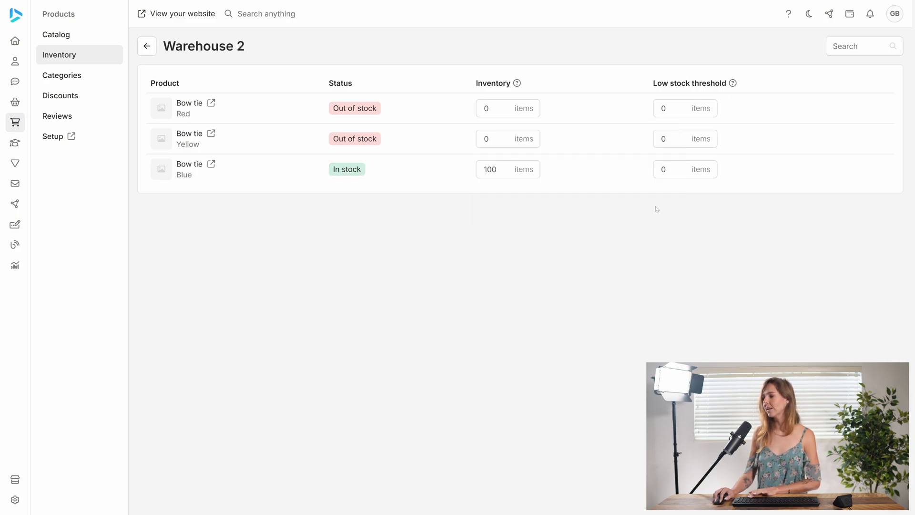
pyautogui.click(486, 142)
pyautogui.click(610, 182)
pyautogui.write('100')
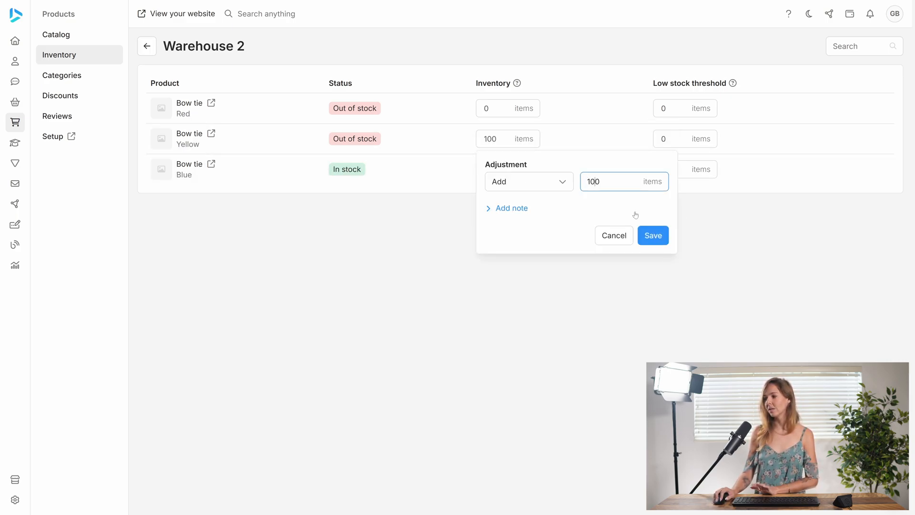
pyautogui.click(654, 235)
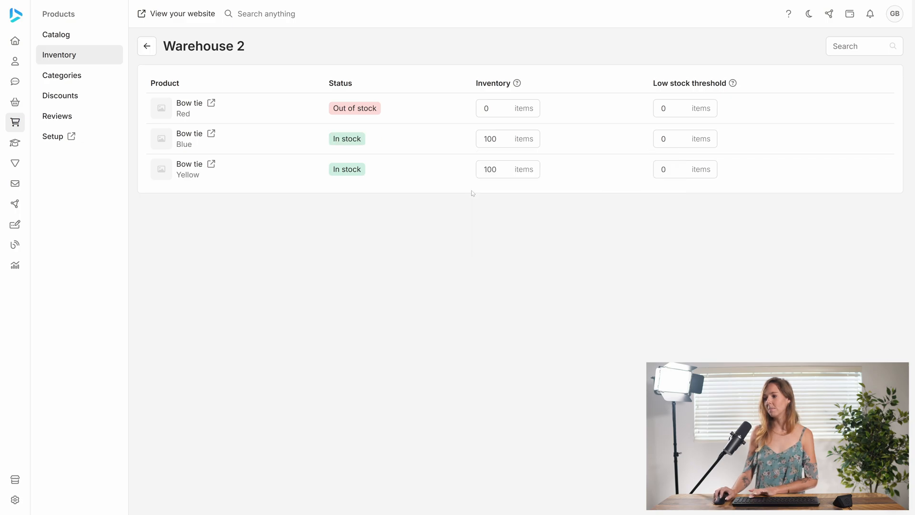
pyautogui.click(482, 109)
pyautogui.click(604, 155)
pyautogui.write('100')
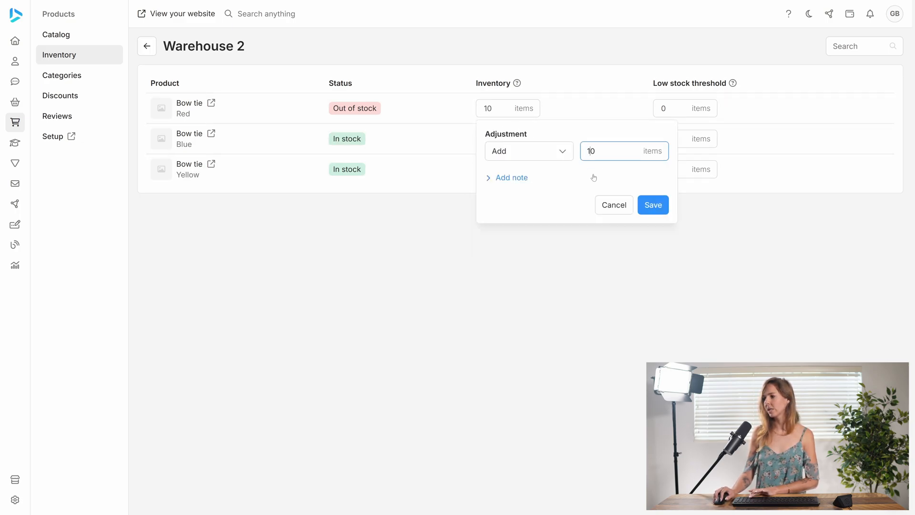
pyautogui.click(660, 208)
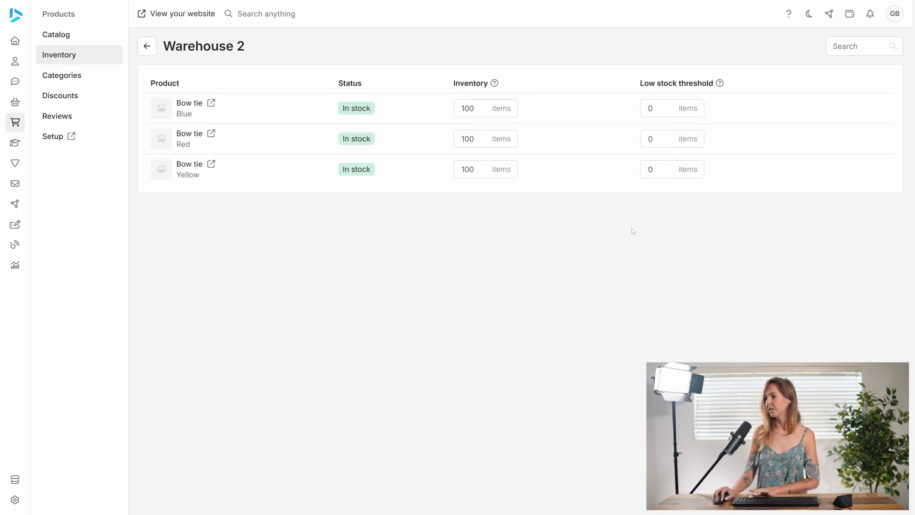
# Set the Blue Bow tie's low stock threshold in Warehouse 2 to 20 items.
pyautogui.click(646, 109)
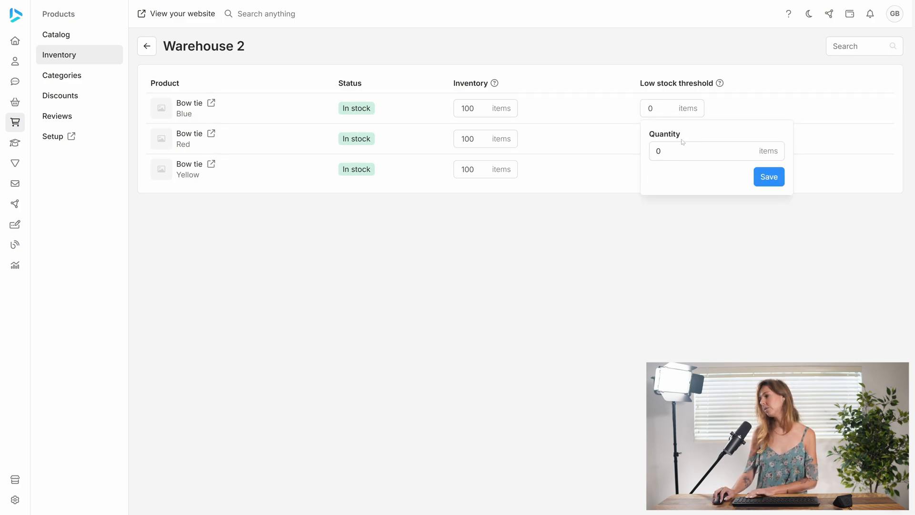
pyautogui.click(706, 151)
pyautogui.write('20')
pyautogui.click(770, 176)
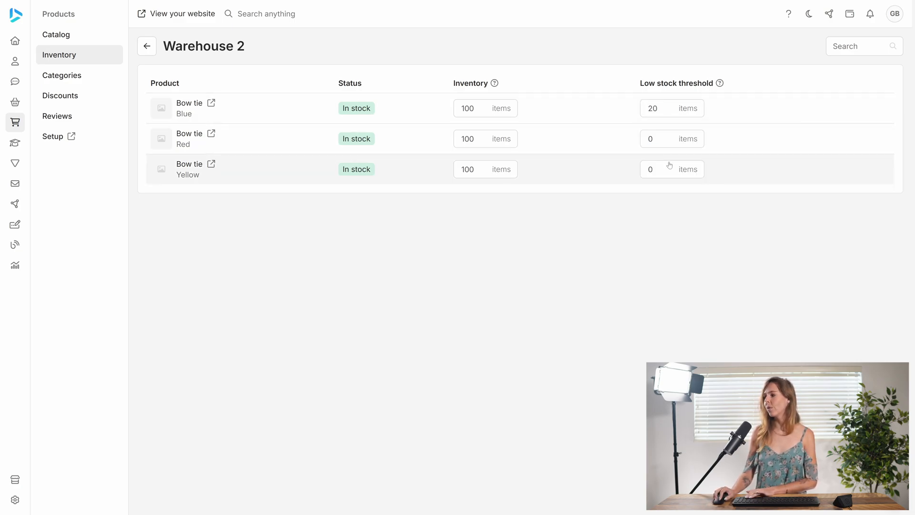
# Set the low stock threshold to 20 items for the Red and Yellow Bow tie variants in Warehouse 2.
pyautogui.click(639, 140)
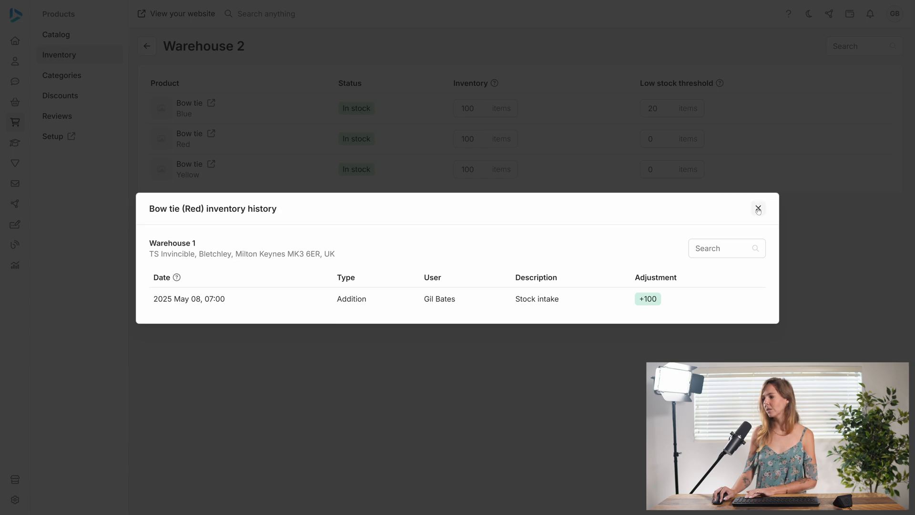
pyautogui.click(758, 207)
pyautogui.click(650, 140)
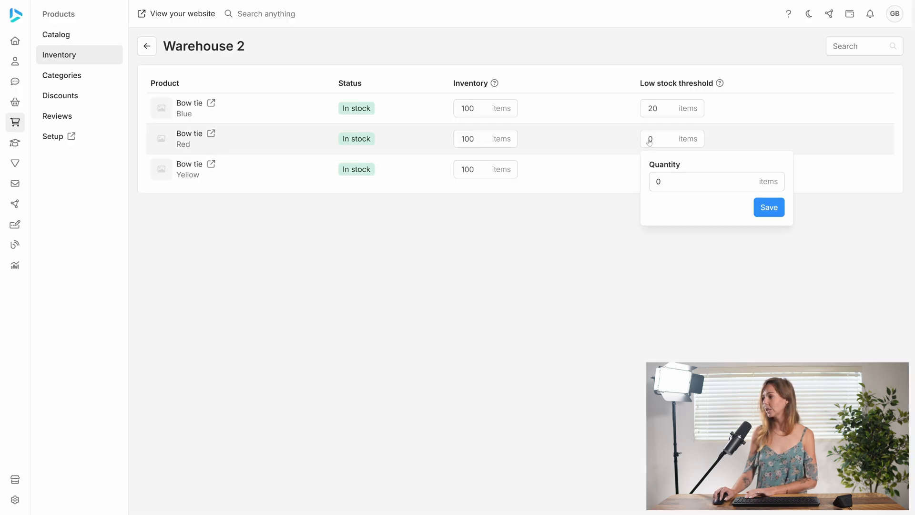
pyautogui.click(658, 182)
pyautogui.write('2')
pyautogui.click(767, 206)
pyautogui.click(650, 170)
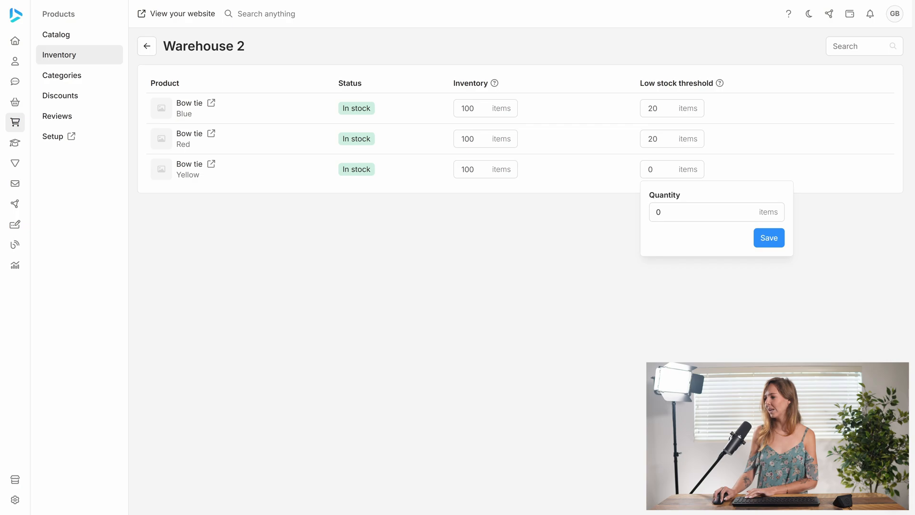
pyautogui.click(658, 212)
pyautogui.write('2')
pyautogui.click(769, 237)
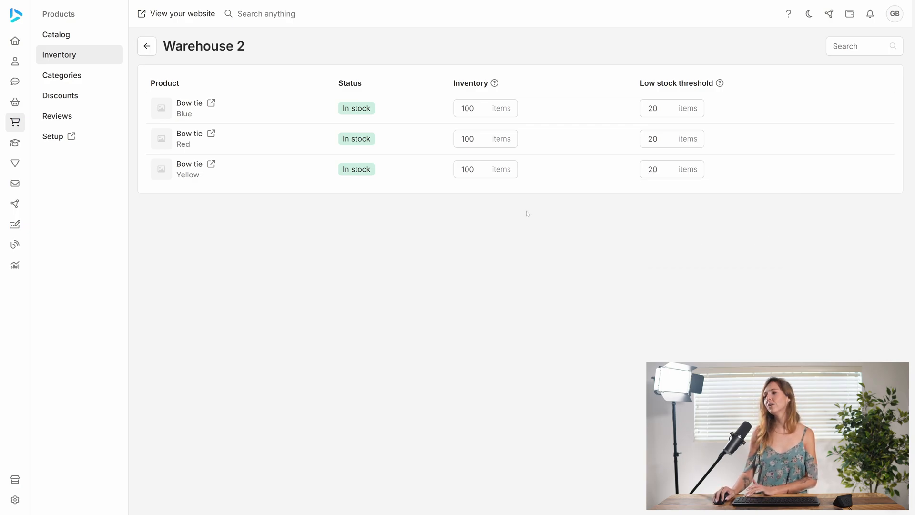
# Subtract 80 items from the Red Bow tie's Warehouse 2 inventory with the note "Personal purchase" and save the adjustment.
pyautogui.click(475, 138)
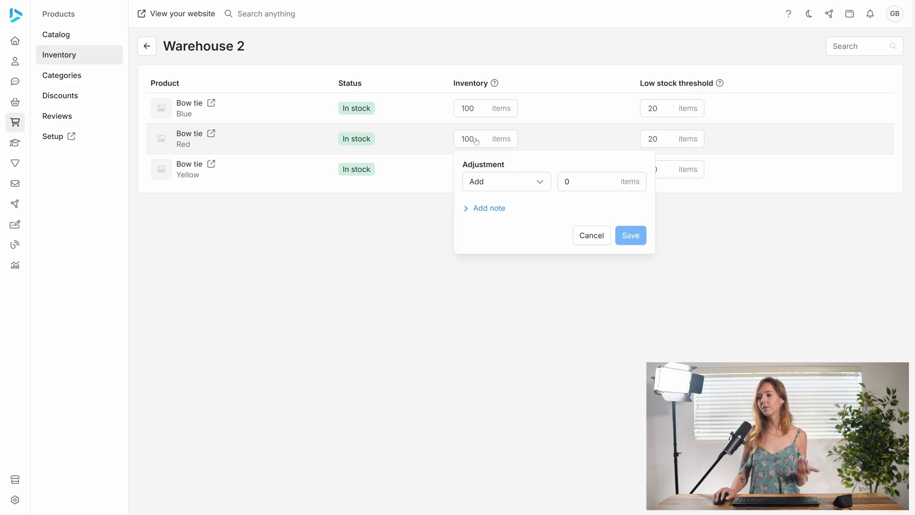
pyautogui.click(529, 183)
pyautogui.click(505, 228)
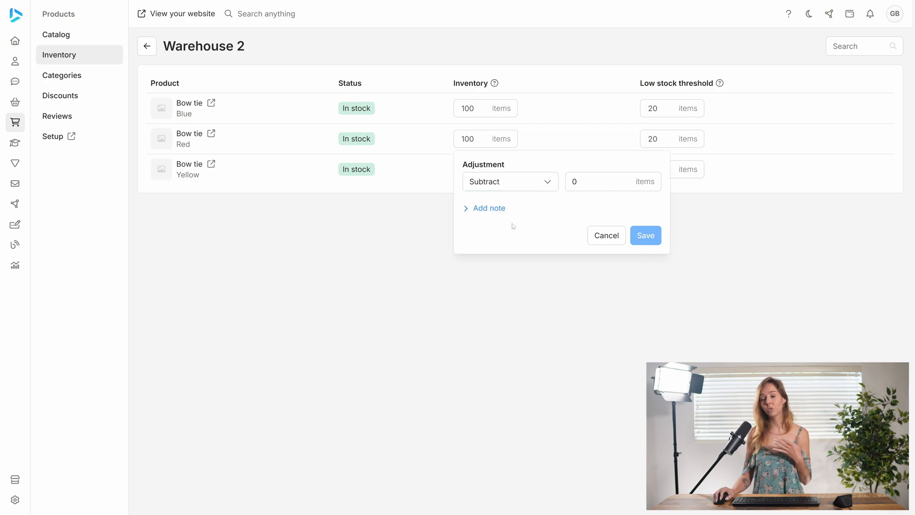
pyautogui.click(577, 183)
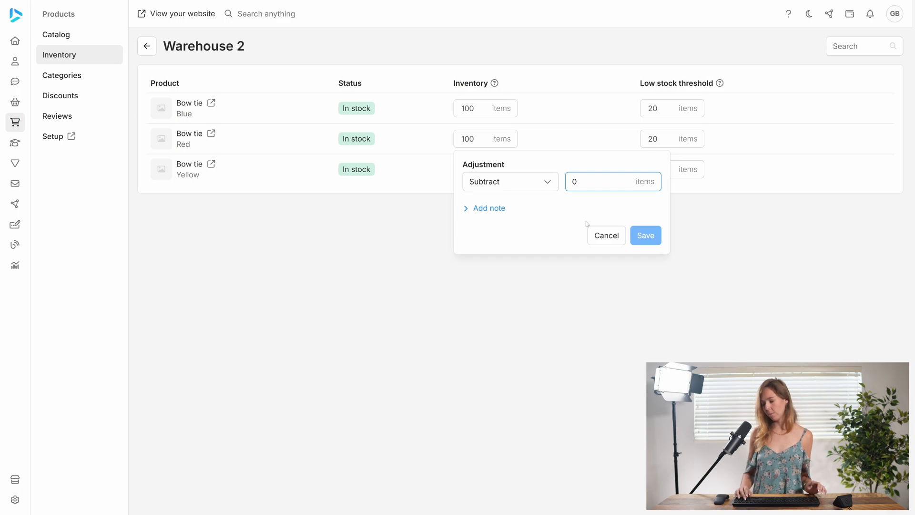
pyautogui.write('80')
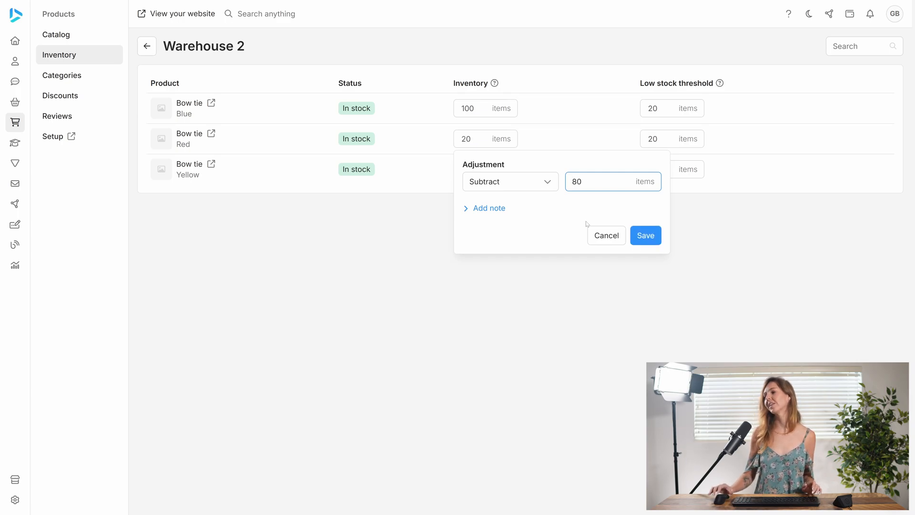
pyautogui.click(483, 211)
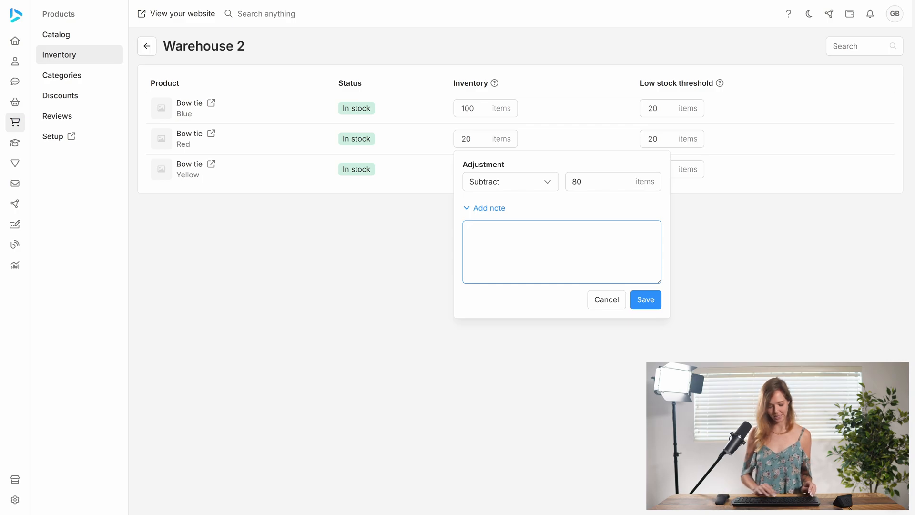
pyautogui.write('Pers')
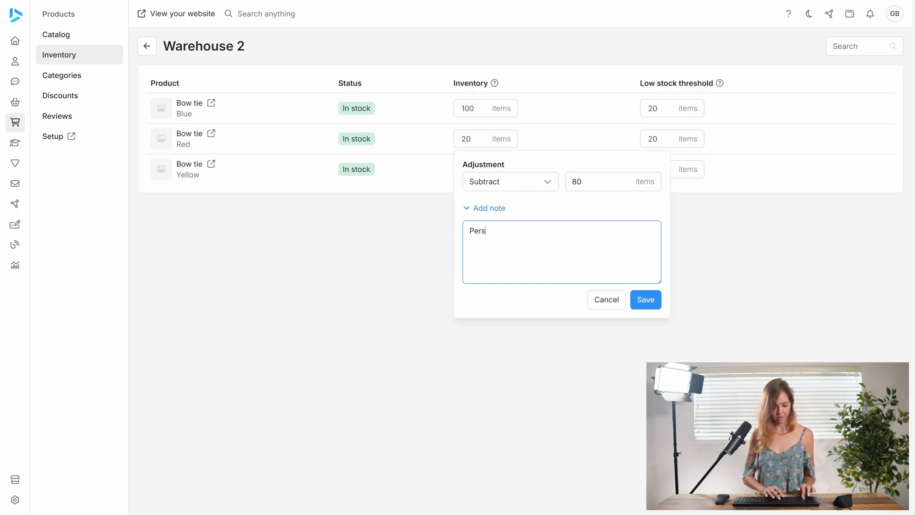
pyautogui.write('onal purchase')
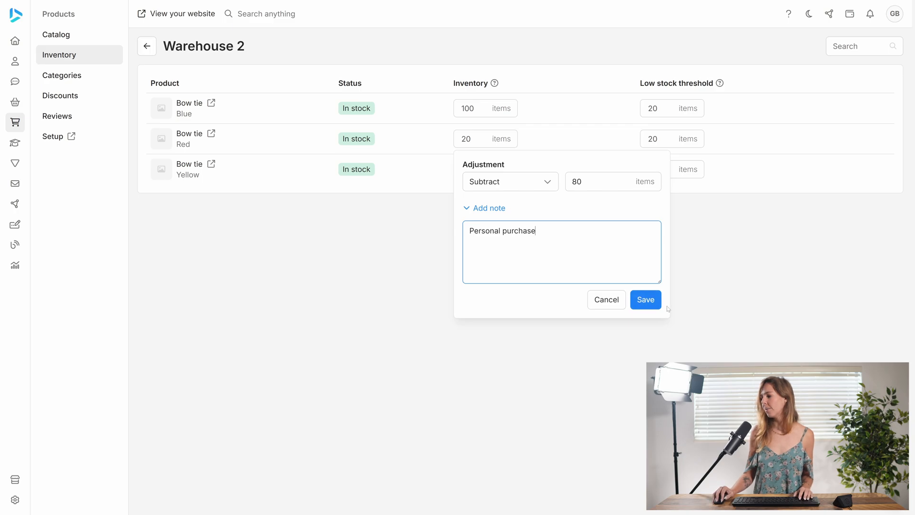
pyautogui.click(643, 301)
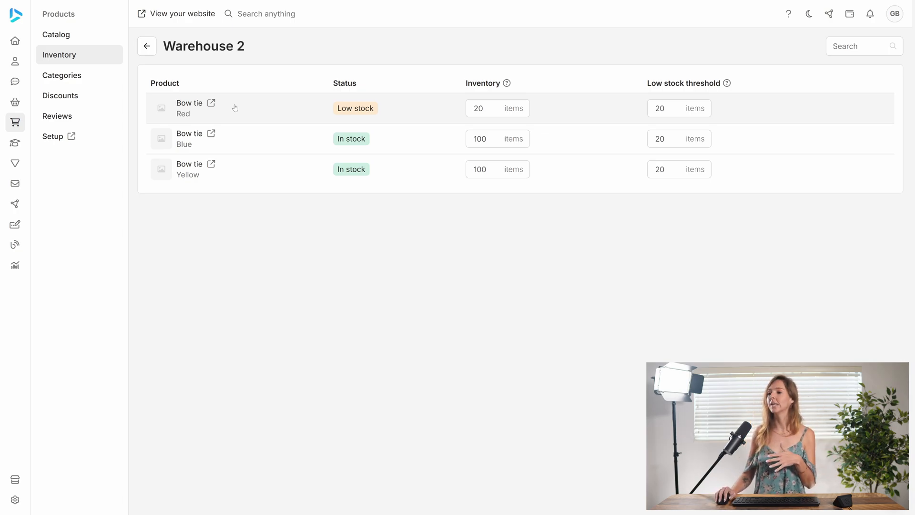
# Review the stock status overview of both warehouses and examine the Red Bow tie's inventory history in Warehouse 1.
pyautogui.click(147, 46)
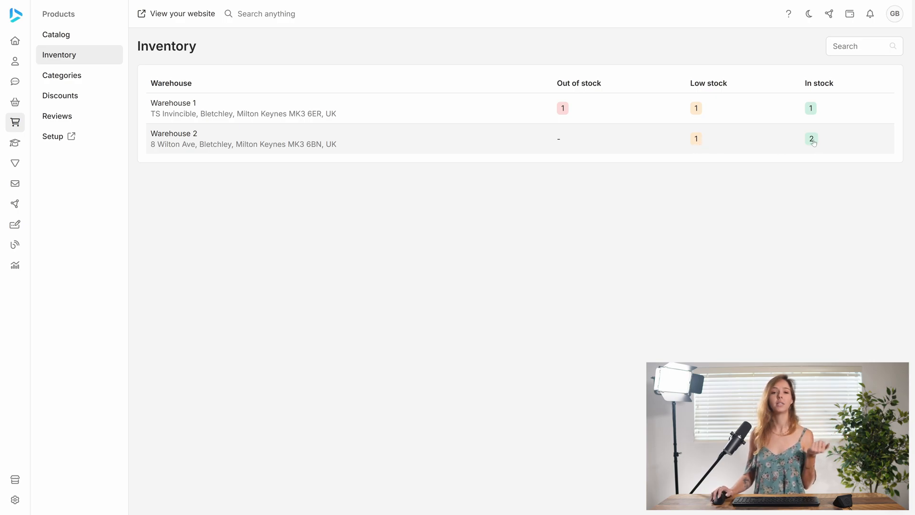
pyautogui.click(397, 150)
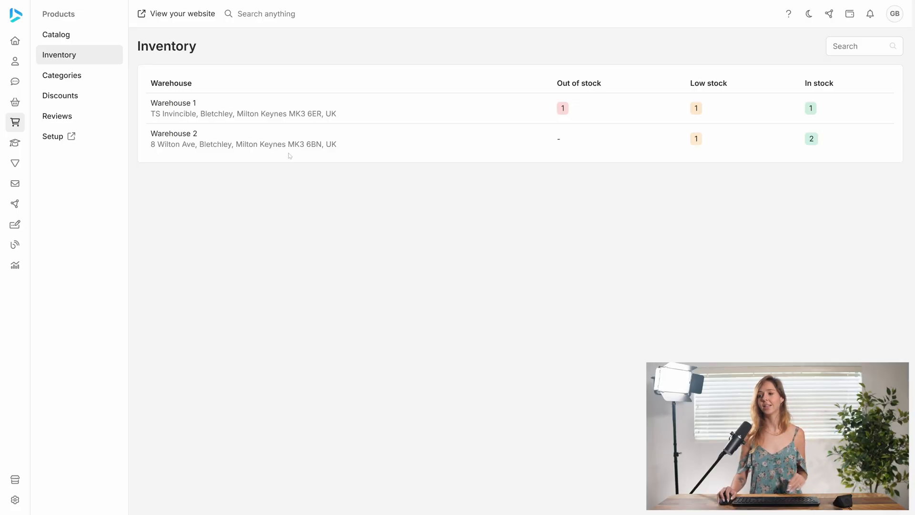
pyautogui.click(307, 109)
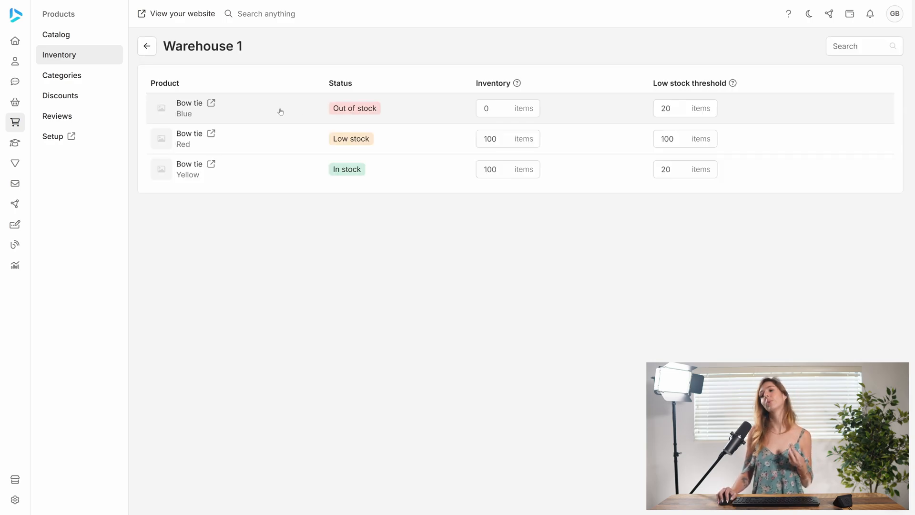
pyautogui.click(307, 139)
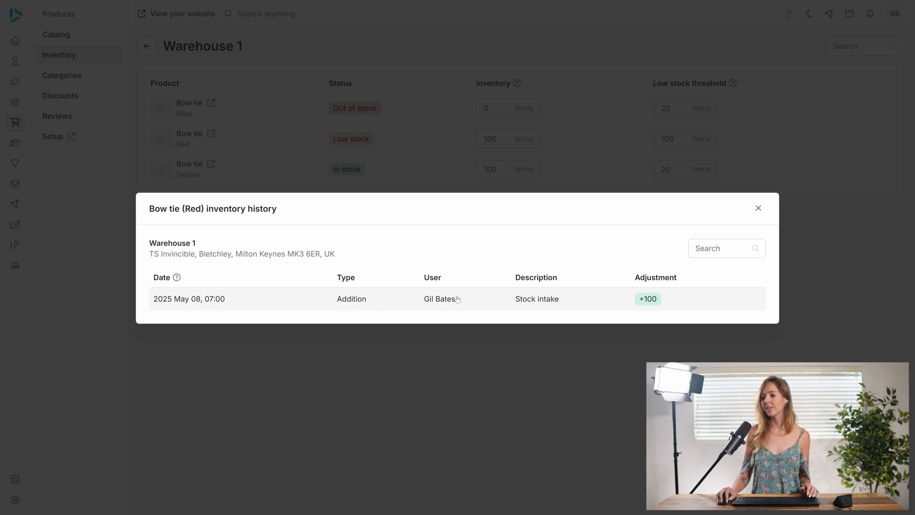
pyautogui.click(758, 208)
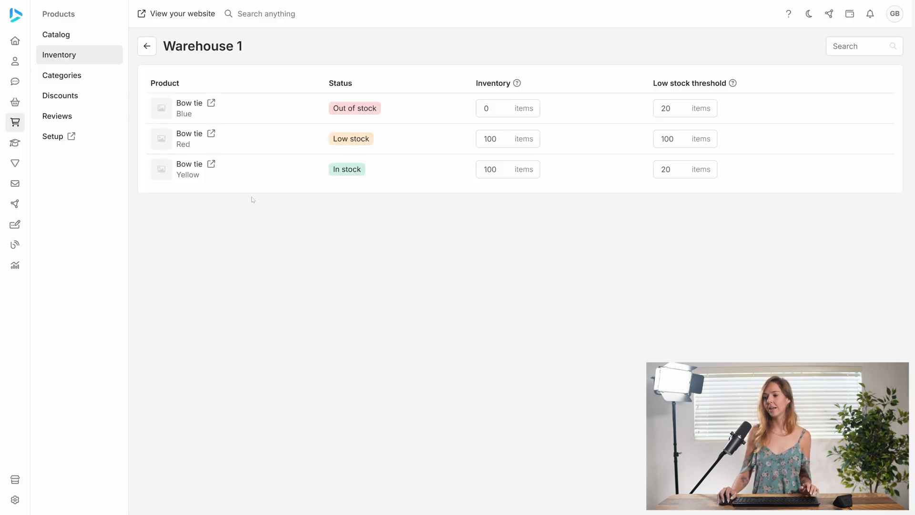
# Open the Red variant from the Bow tie product page and view its inventory history.
pyautogui.click(212, 134)
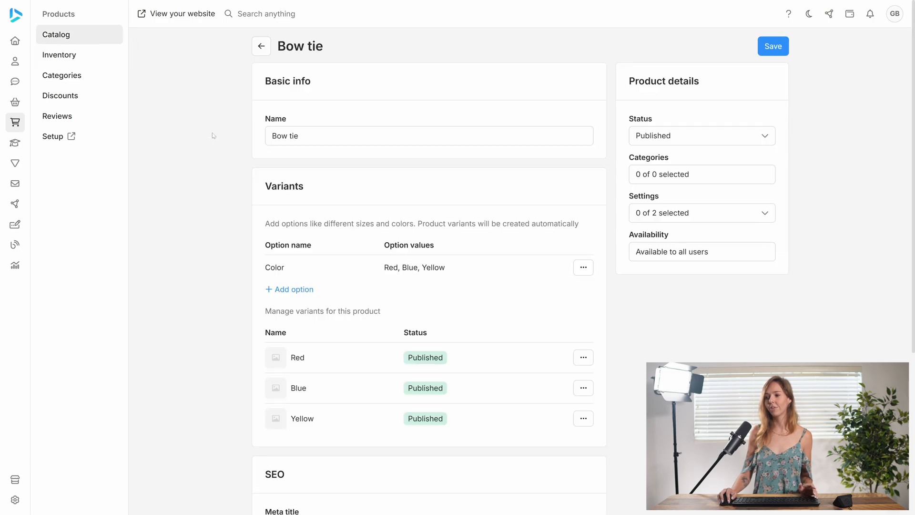
pyautogui.scroll(-2, 435, 308)
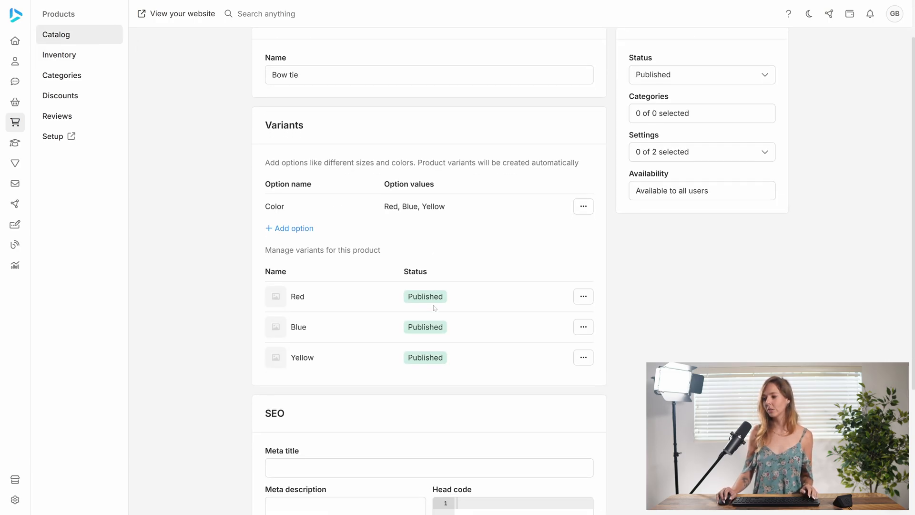
pyautogui.click(353, 271)
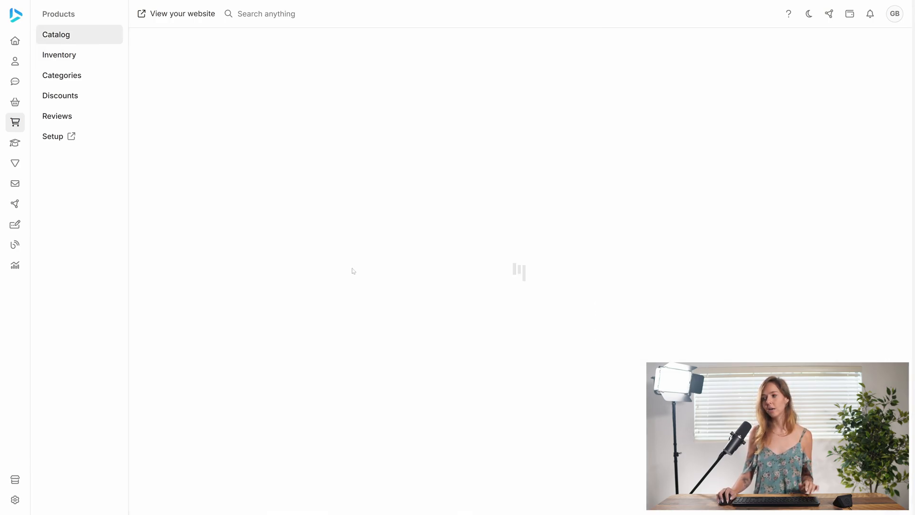
pyautogui.scroll(-7, 353, 271)
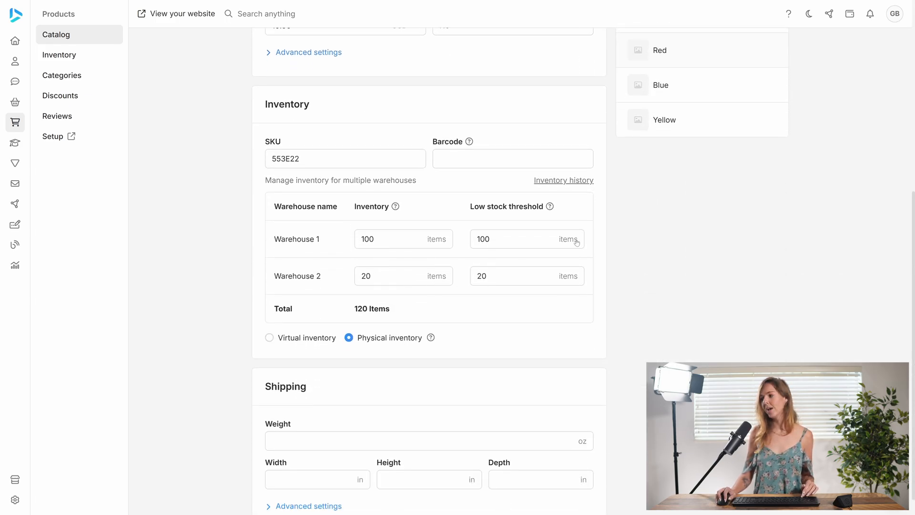
pyautogui.click(550, 182)
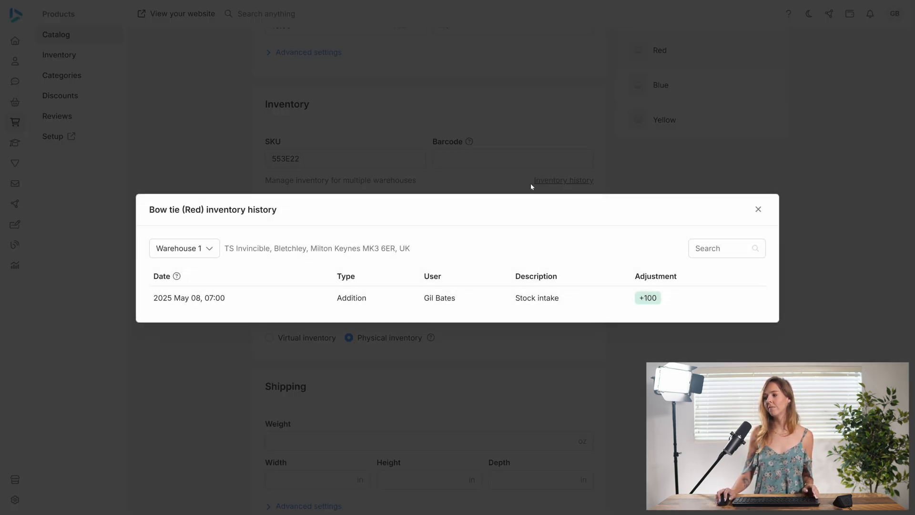